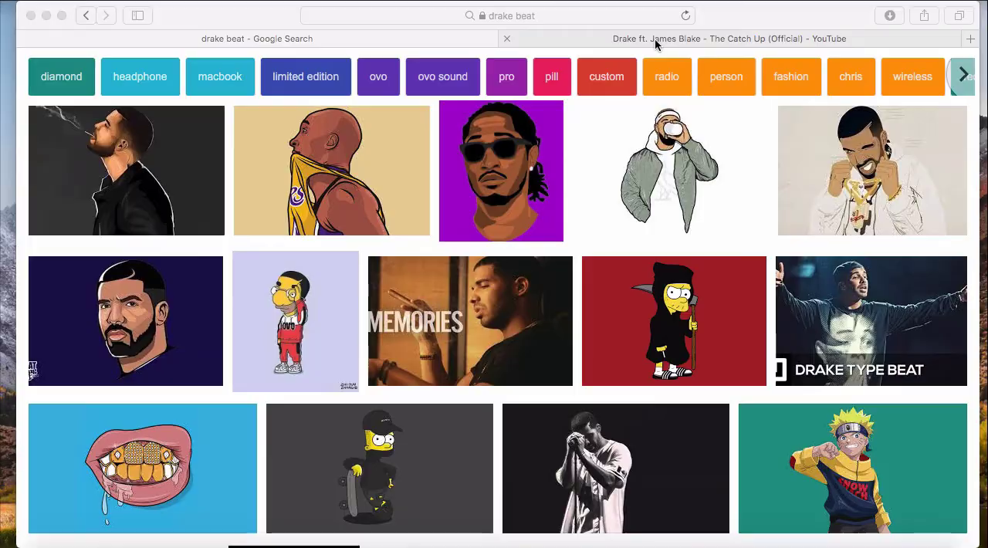
Check the "Drake ft. James Blake - The Catch Up (Official)" YouTube page and return to the drake beat image results
left_click(654, 38)
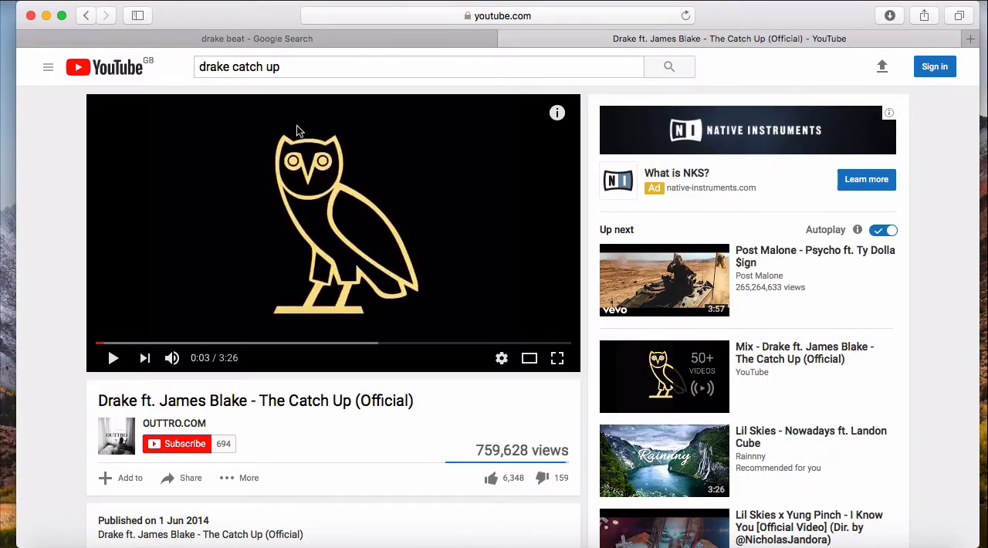
left_click(284, 39)
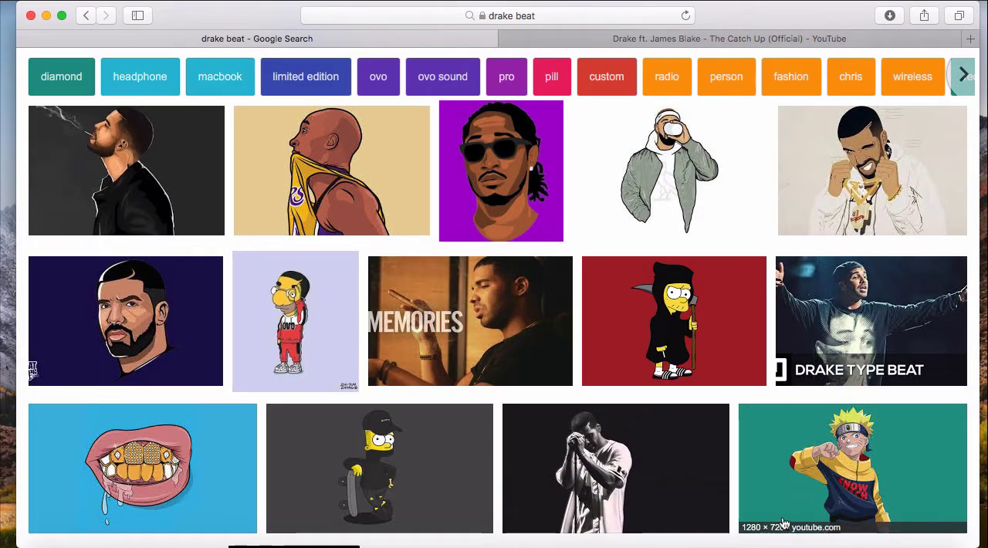
Switch to Maschine and play back the full catch up 90bpm beat with all four groups
left_click(832, 528)
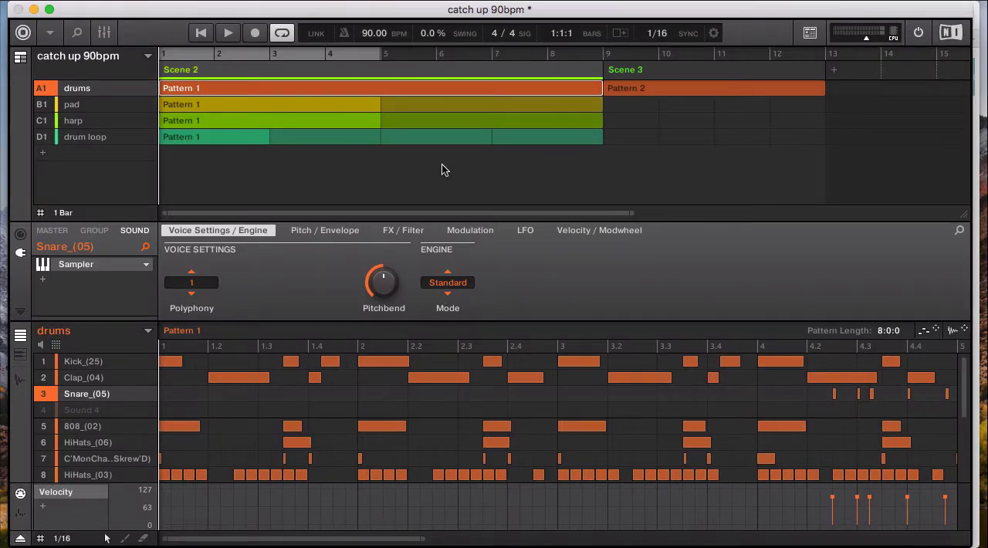
key("space")
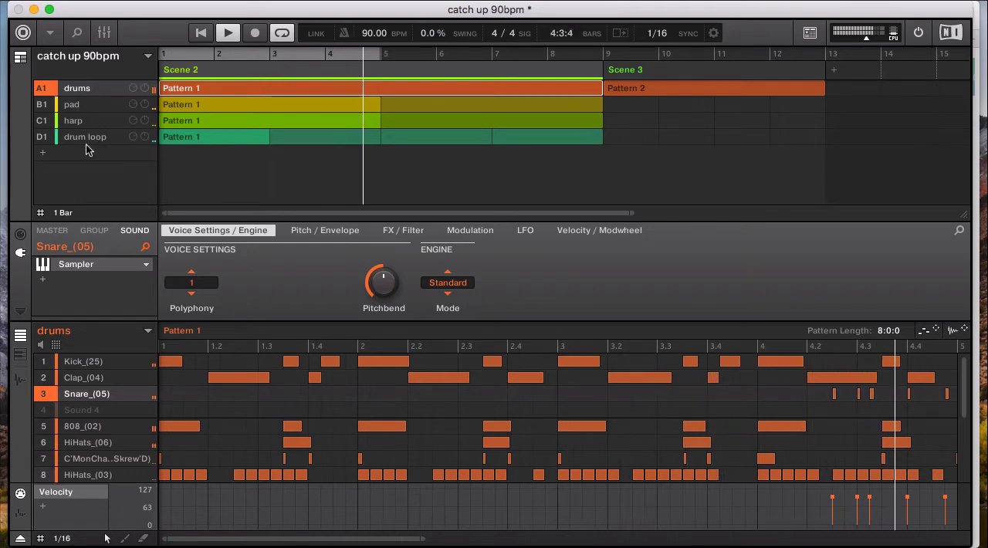
key("space")
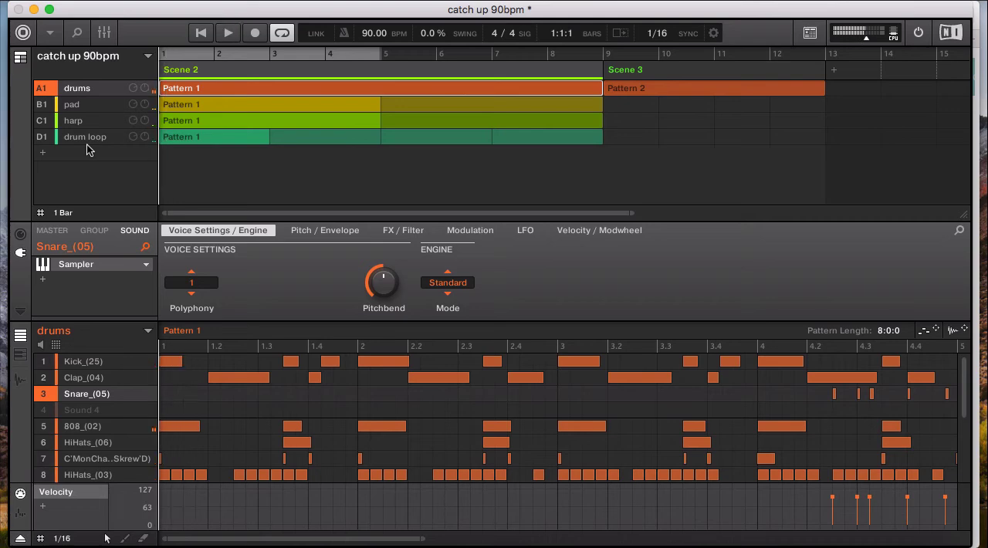
Mute the pad, harp and drum loop groups so only the drums group sounds
left_click(45, 106)
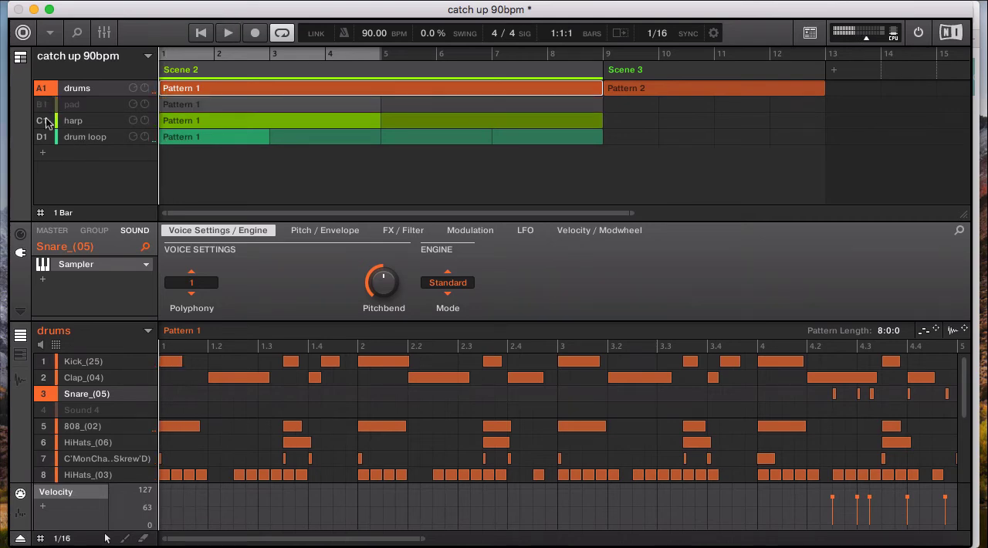
left_click(44, 126)
left_click(44, 139)
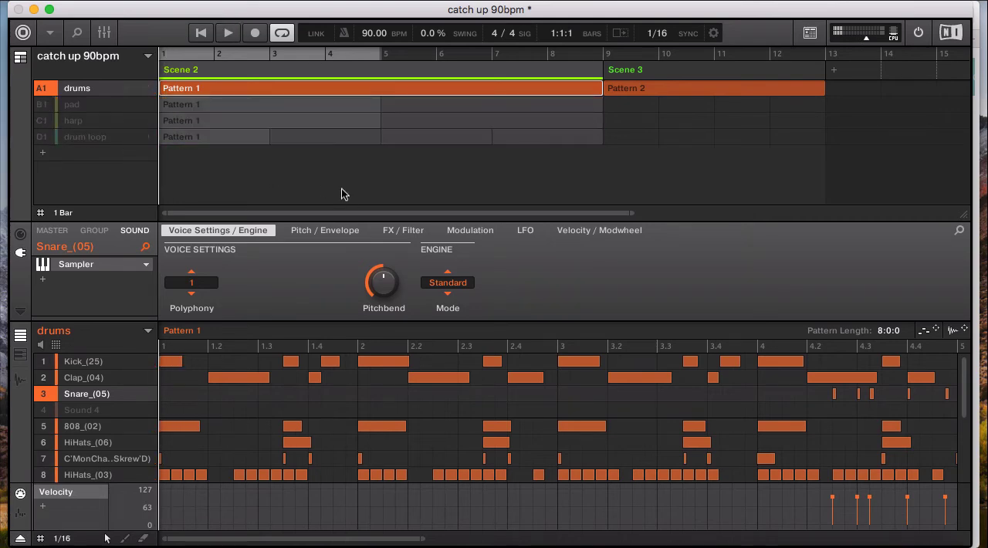
Delete Scene 3 from the arrangement and shorten the loop range to bars 1 to 4
left_click(694, 71)
right_click(694, 71)
left_click(731, 213)
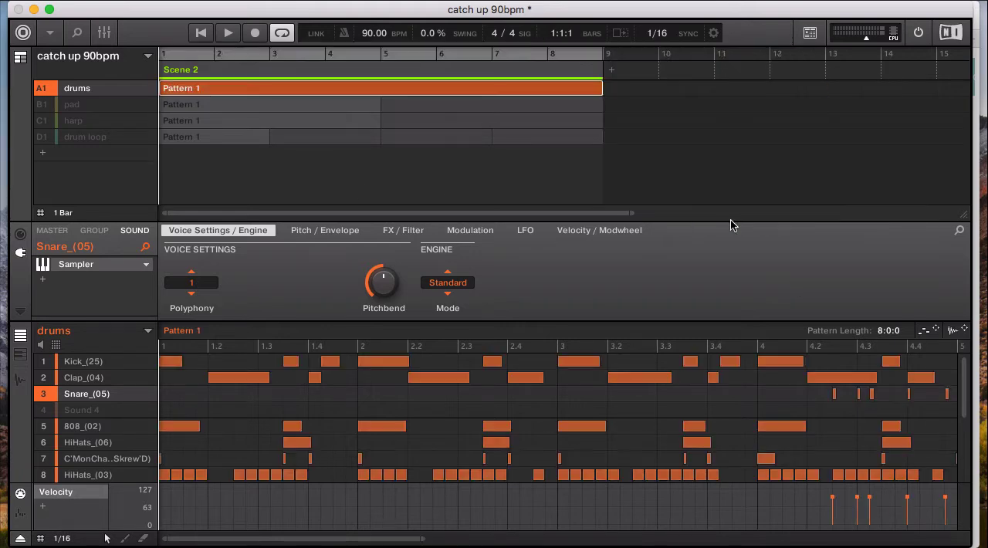
left_click_drag(601, 57, 389, 57)
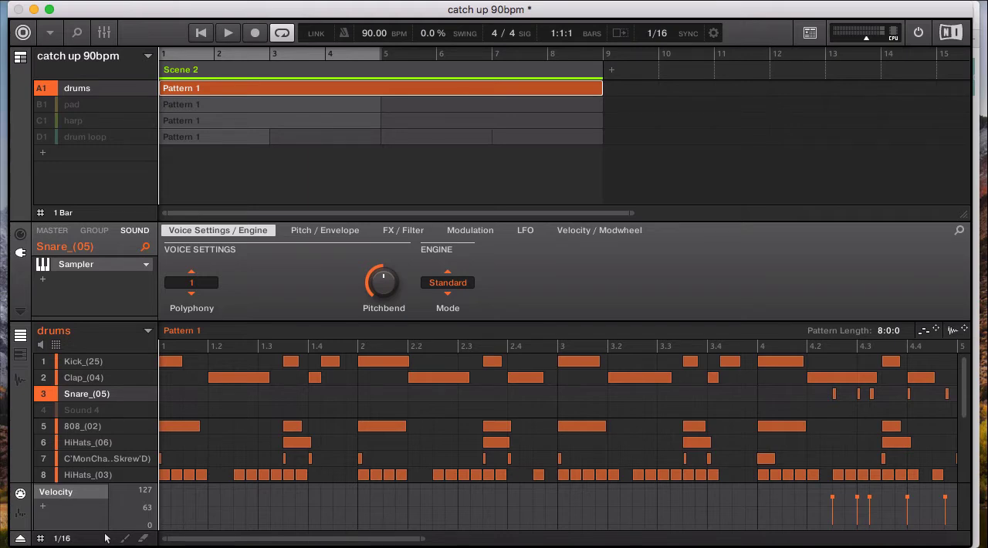
Show the file browser and open the RAN OFF ON THE PLUGG_DRUMKIT folder
left_click(240, 0)
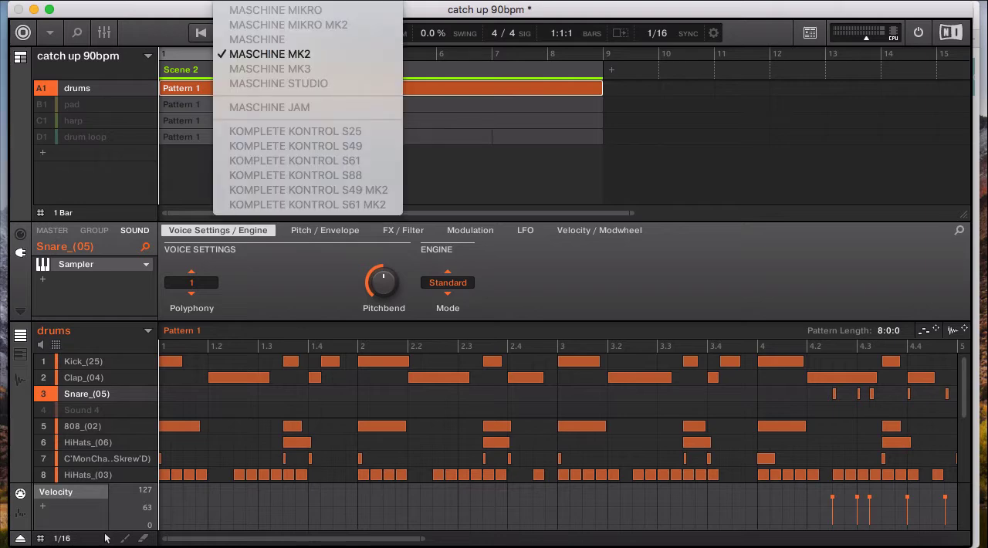
left_click(232, 10)
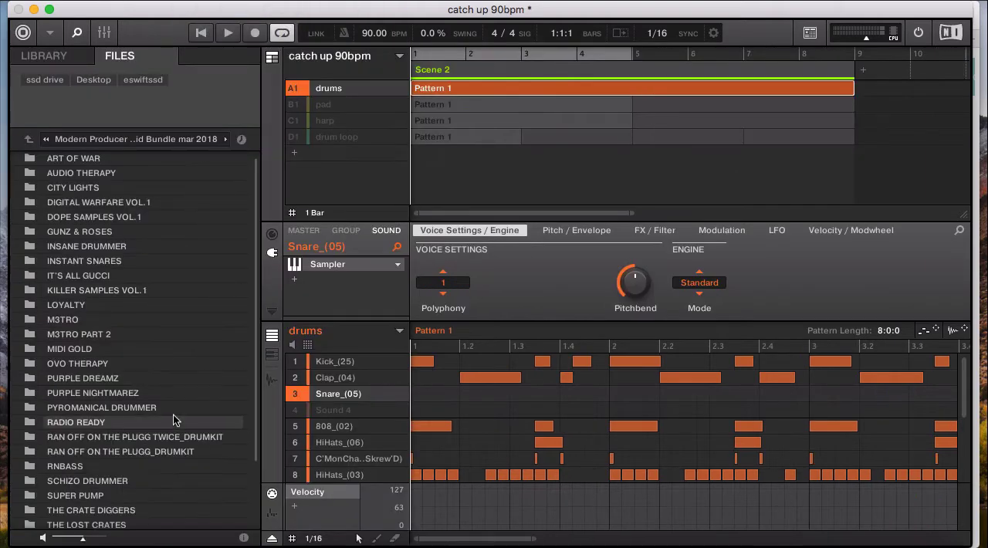
scroll(172, 416, "down", 3)
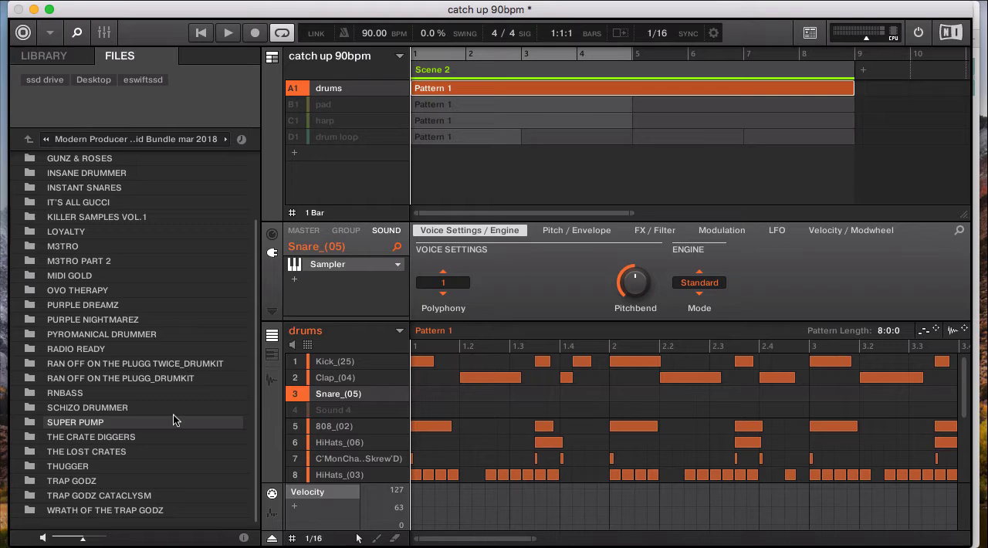
double_click(114, 380)
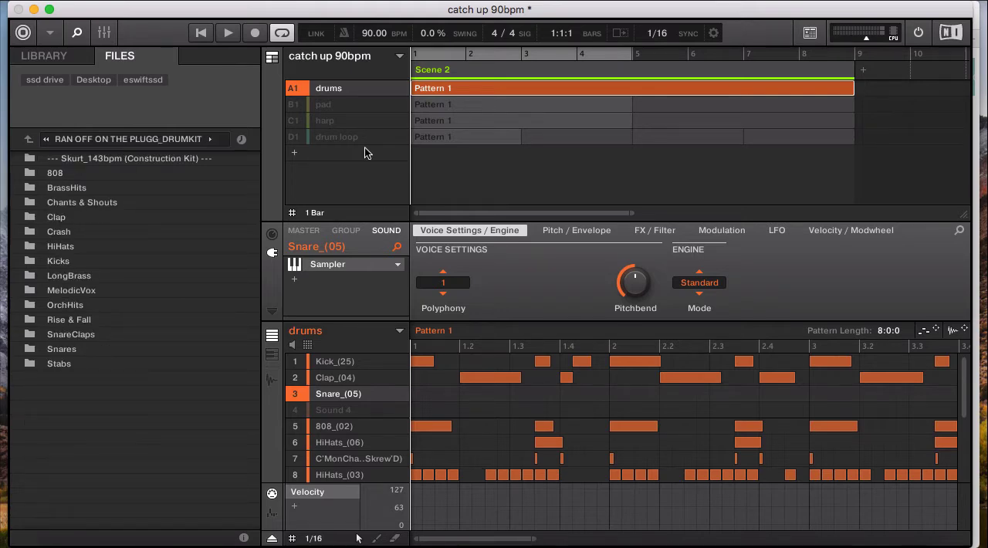
Play back the drums group on its own, and hide the file browser
key("space")
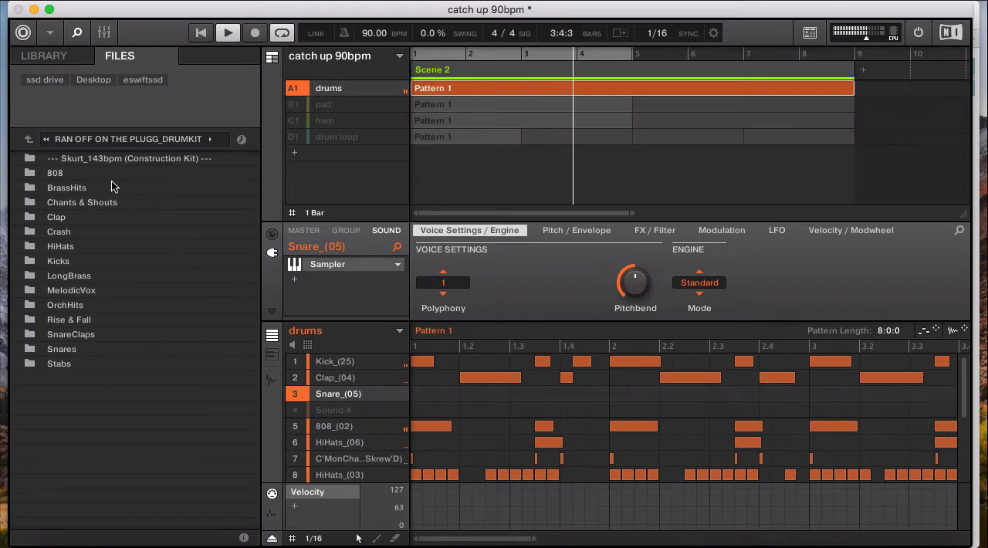
key("space")
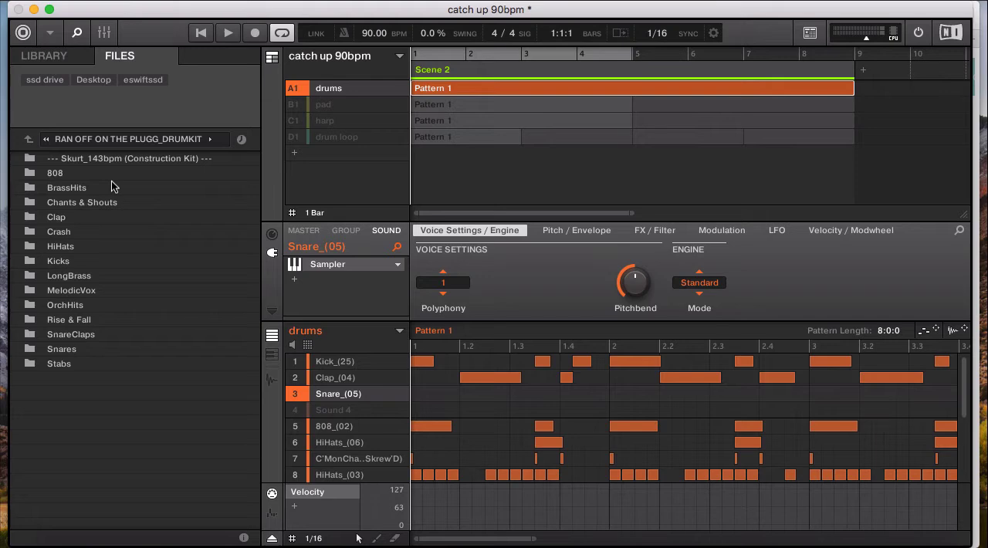
left_click(245, 1)
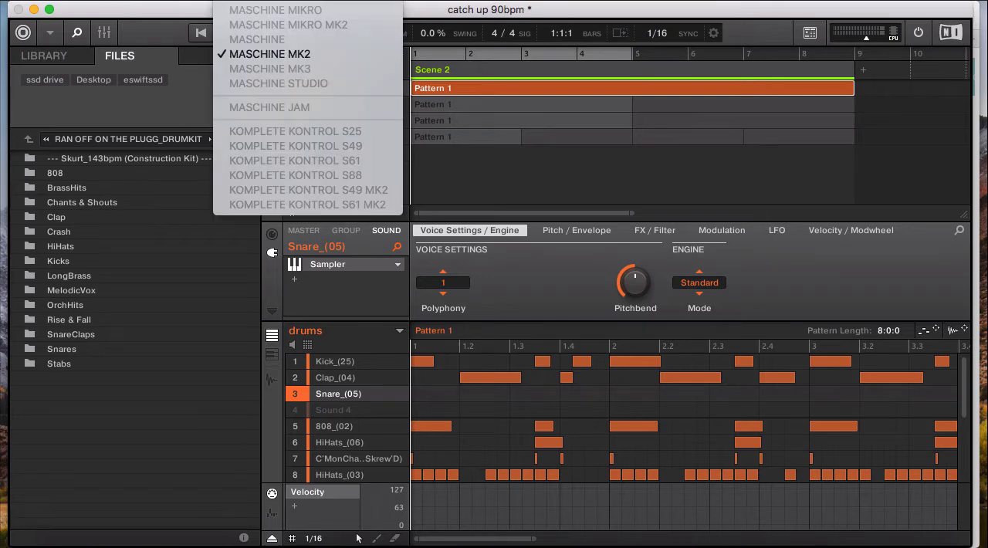
left_click(224, 9)
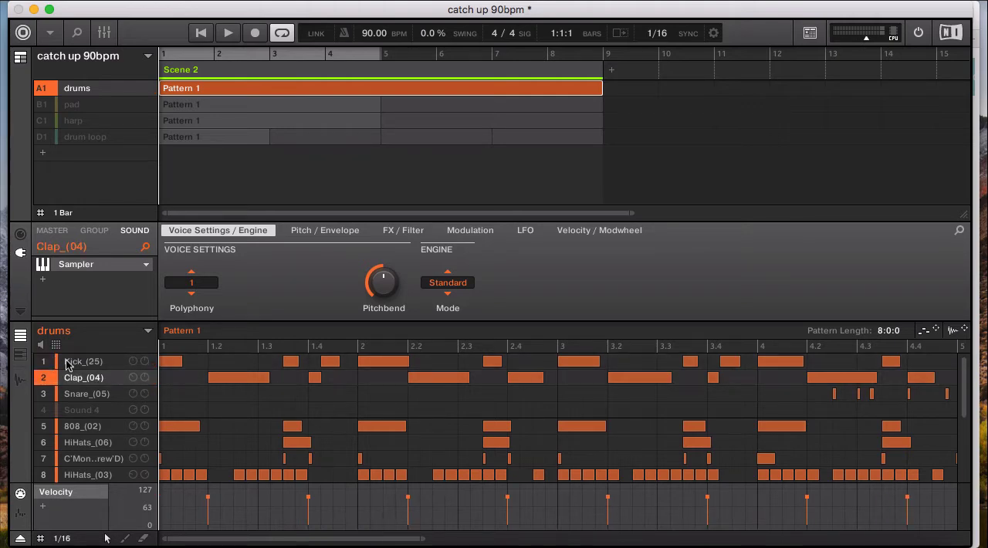
Mute the snare, 808, C'MonCha vocal and both hi-hat sounds, leaving only Kick_(25) and Clap_(04) active
left_click(44, 394)
left_click(46, 429)
left_click(44, 444)
left_click(44, 460)
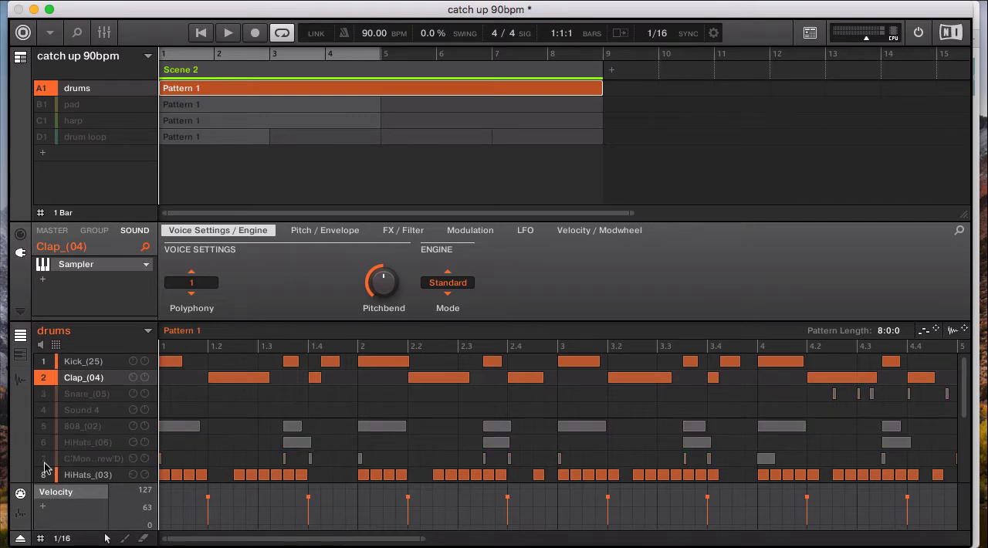
left_click(44, 475)
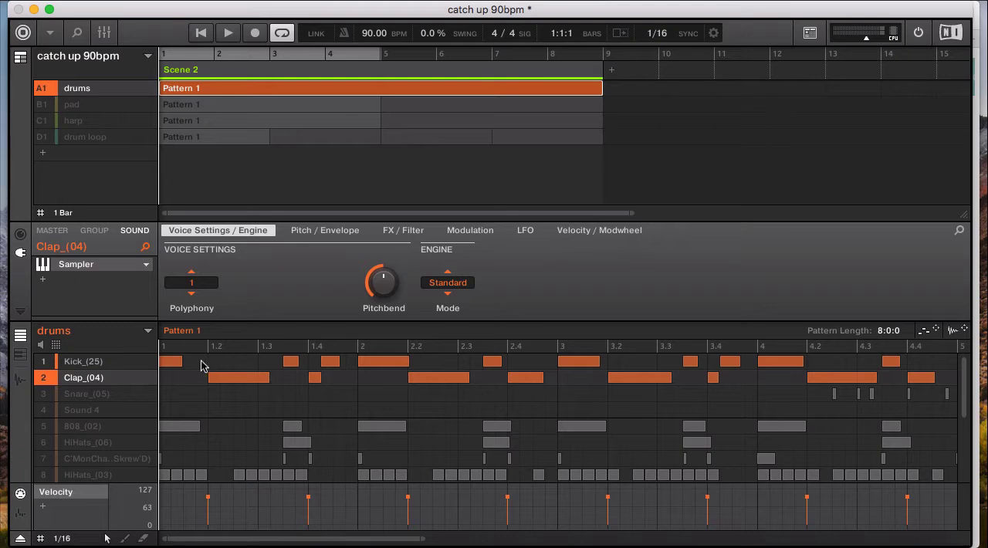
Add a short Kick_(25) note just before beat 1.2 and remove it again
left_click(200, 364)
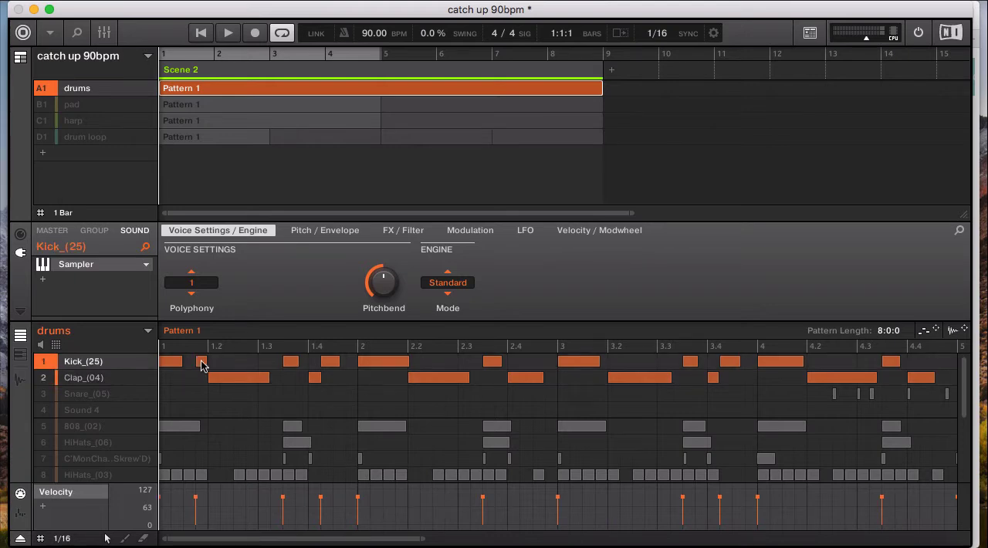
left_click(200, 363)
Play back the four-bar loop to hear the kick and clap pattern alone
key("space")
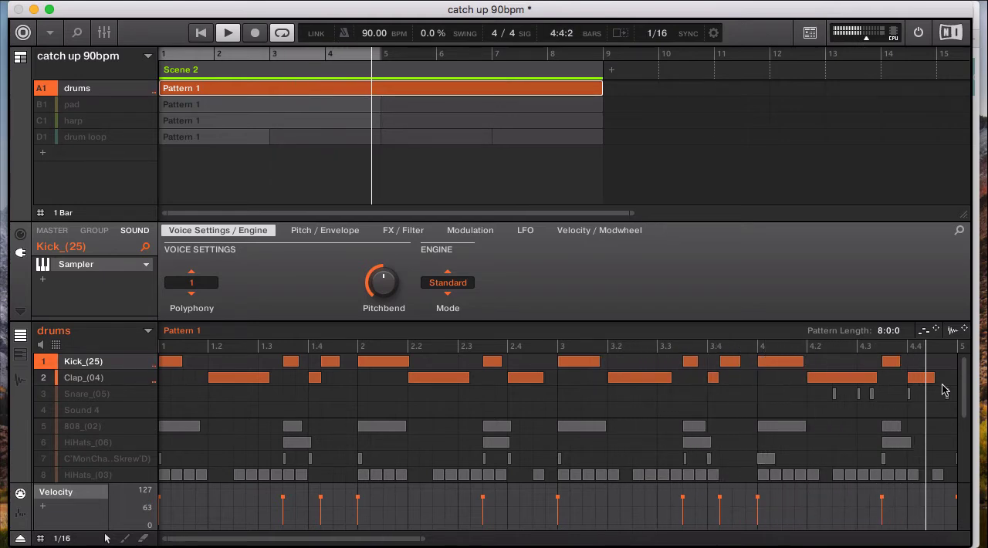
key("space")
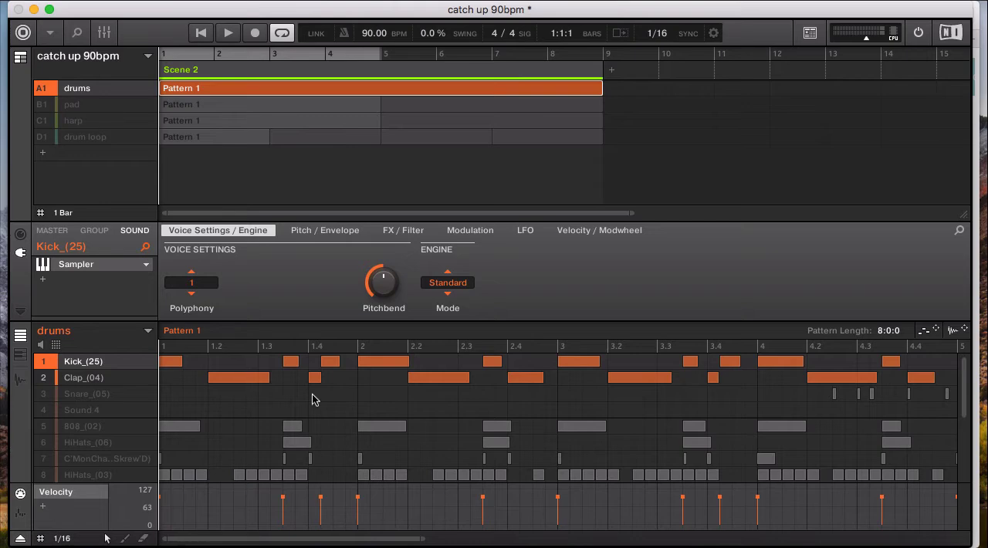
key("space")
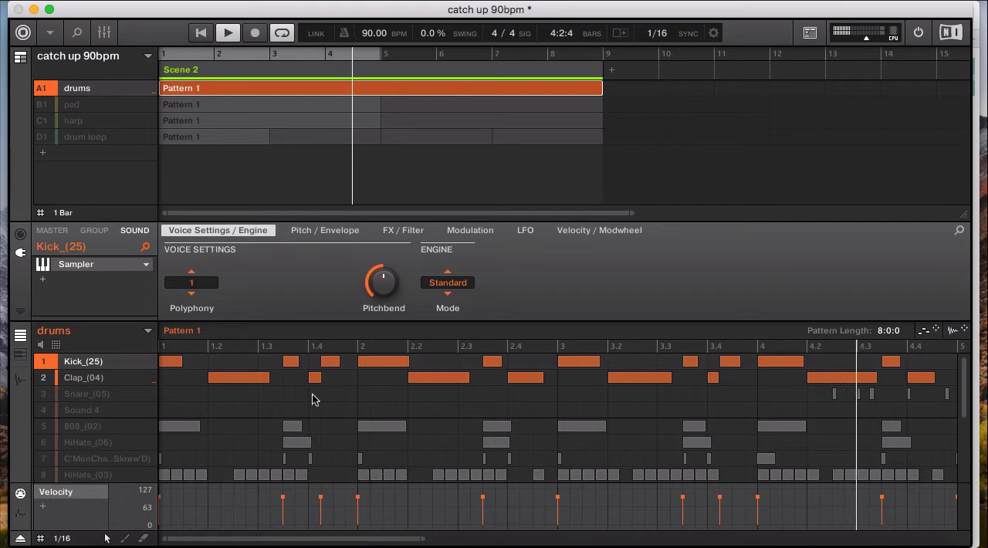
key("space")
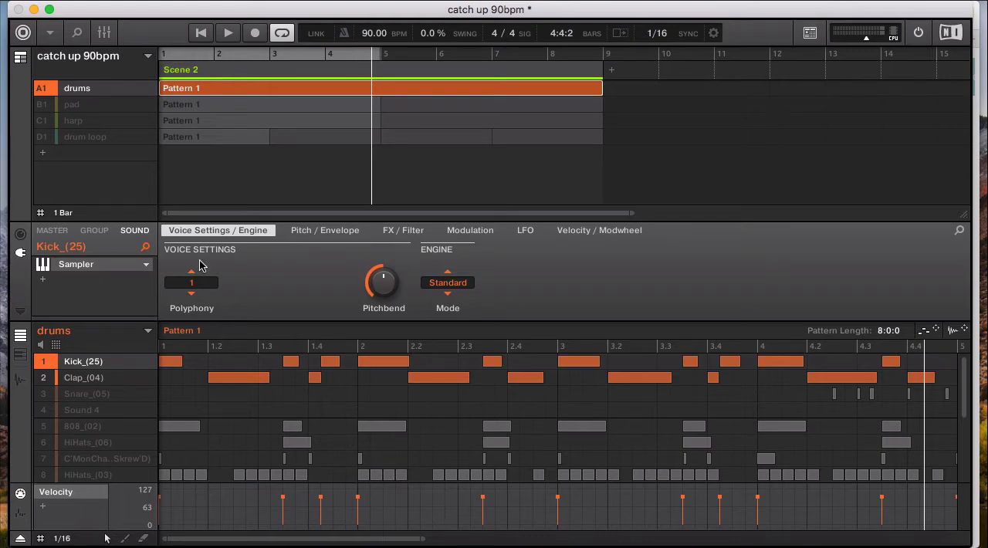
Bring the Snare_(05) sound back in, select it and play the loop with kick, clap and snare
left_click(73, 395)
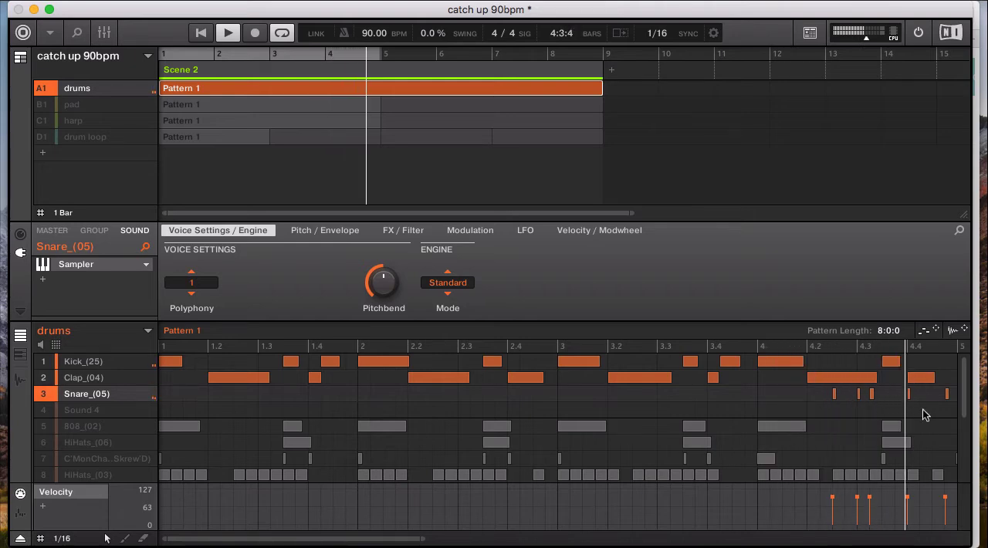
key("space")
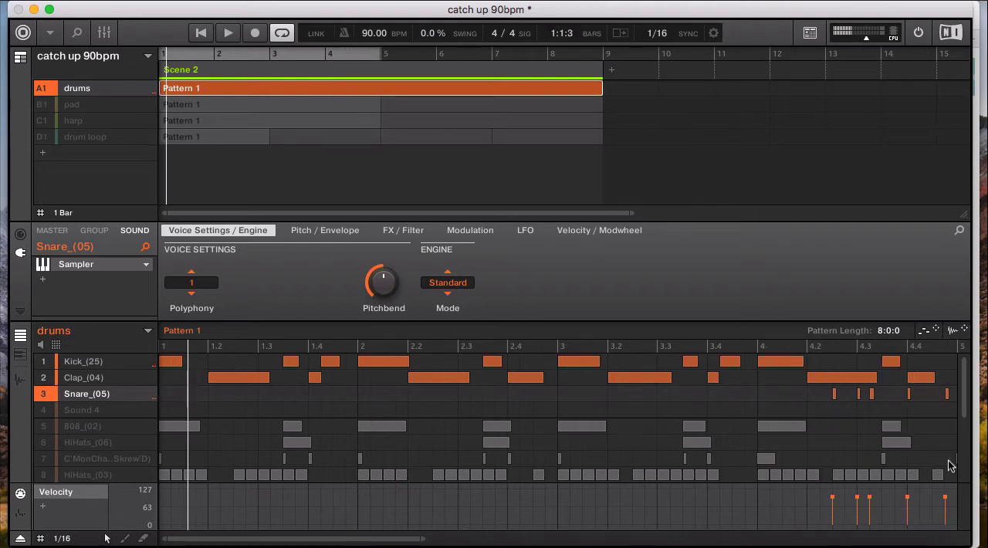
Loop only bar 4 to listen to the snare hits there, and restore the loop range to bars 1 to 4
left_click(757, 346)
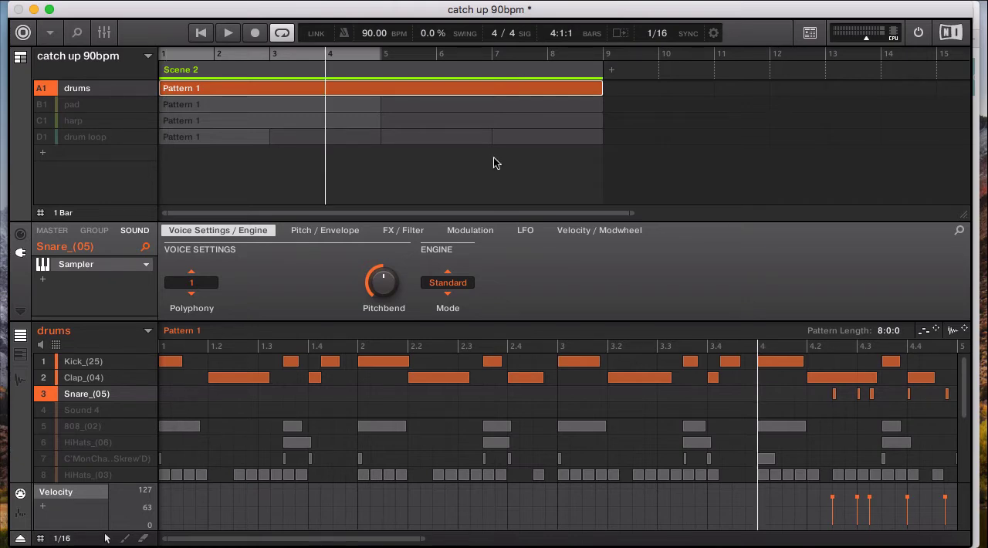
left_click_drag(159, 57, 322, 60)
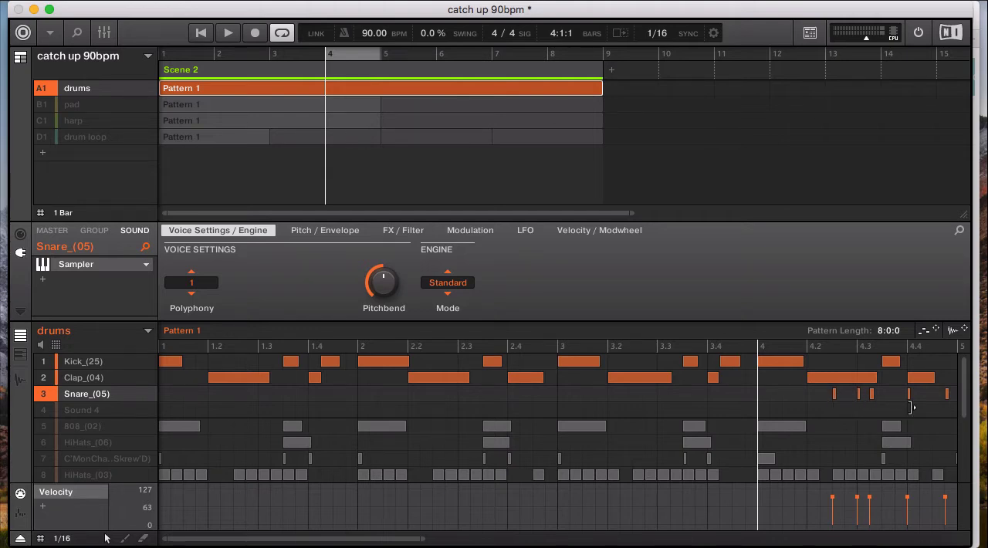
key("space")
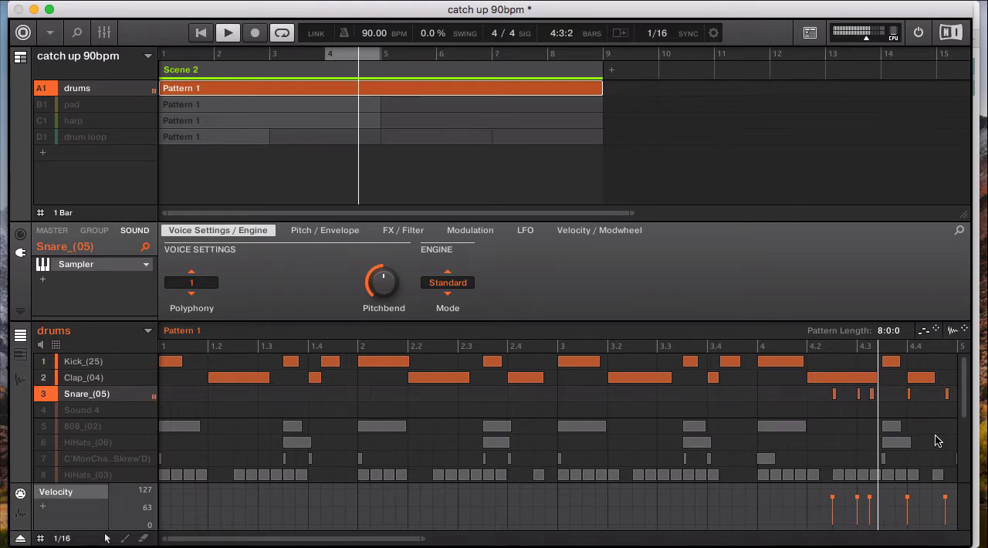
key("space")
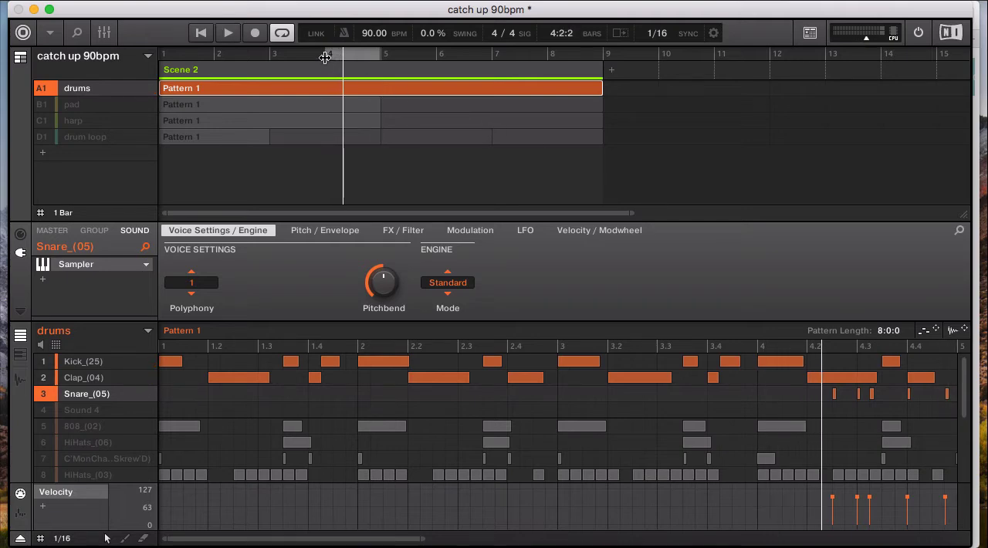
left_click_drag(325, 58, 126, 66)
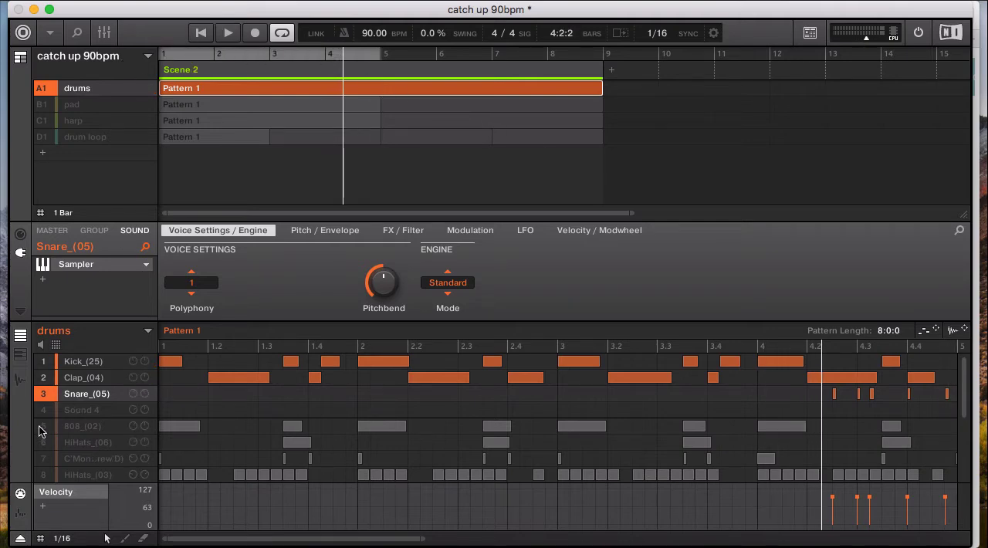
Unmute and select the 808_(02) sound and play the loop with kick, clap, snare and 808
left_click(76, 433)
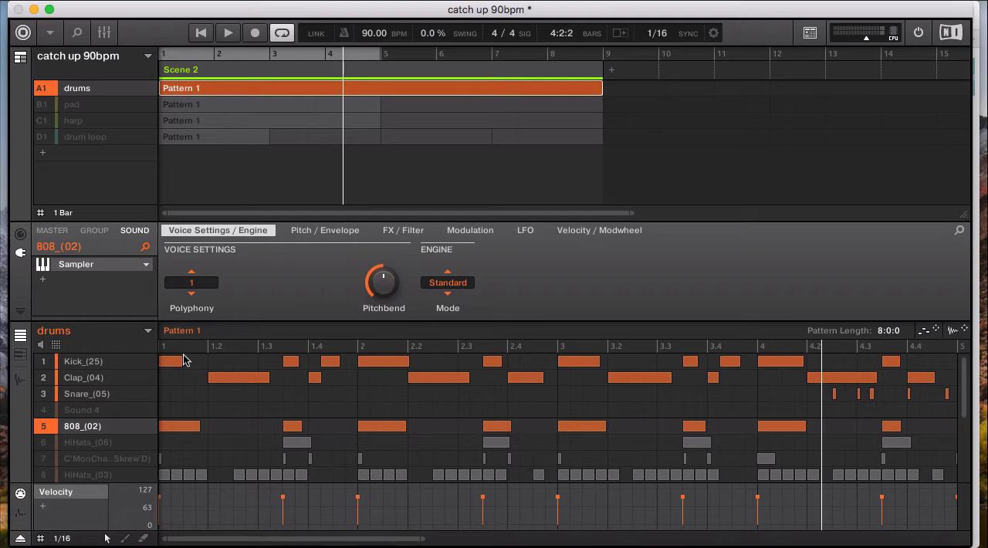
key("space")
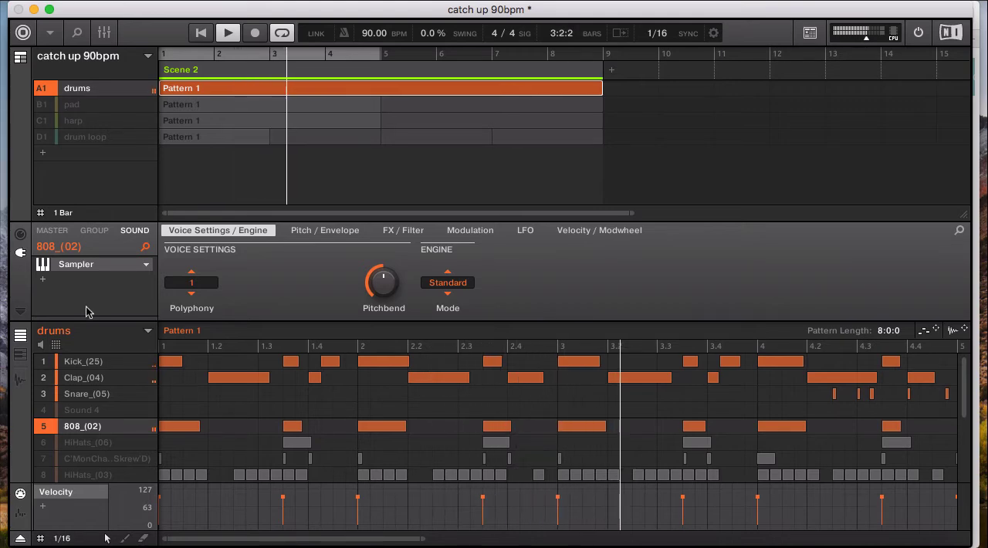
mouse_move(145, 399)
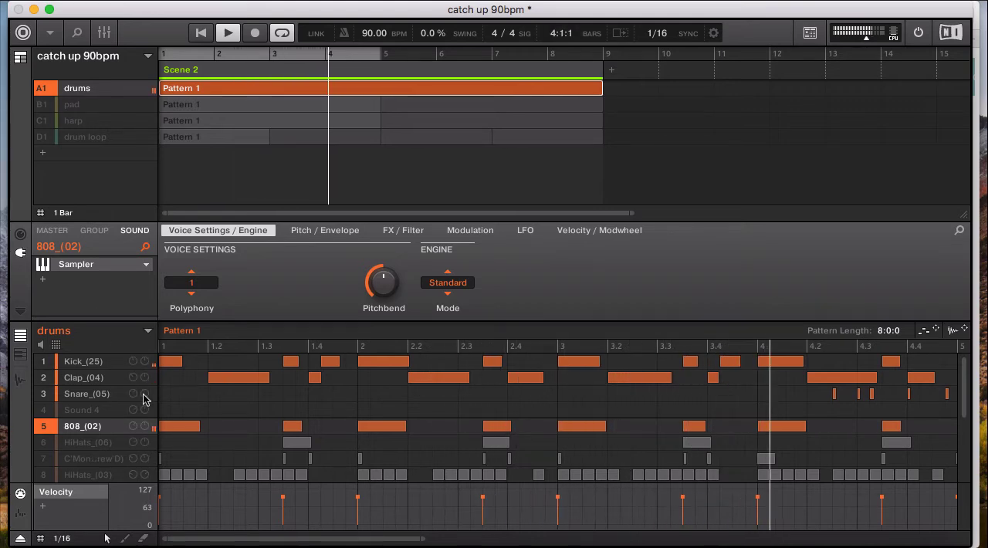
key("space")
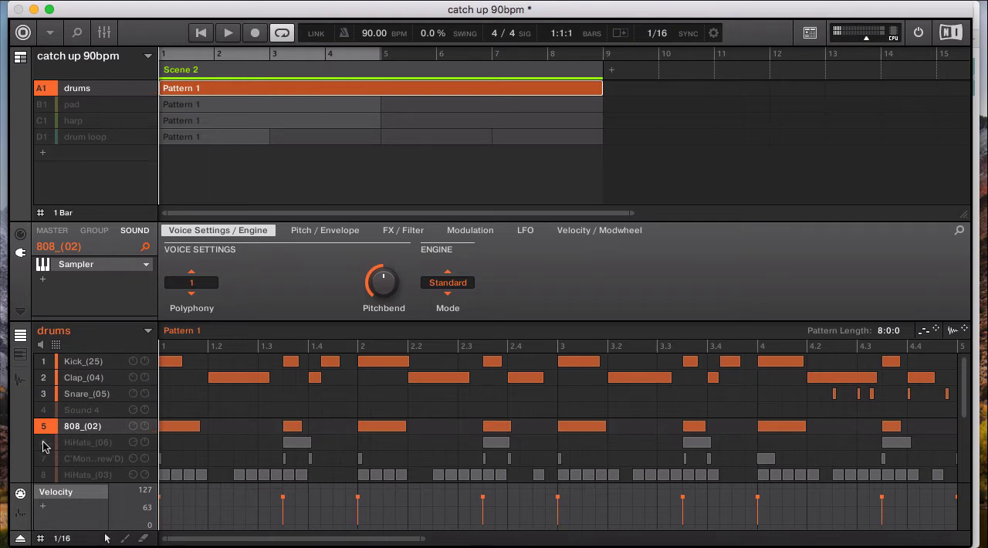
Unmute and select the HiHats_(06) sound and play the loop with kick, clap, snare, 808 and this hi-hat
left_click(44, 446)
left_click(80, 446)
left_click(79, 446)
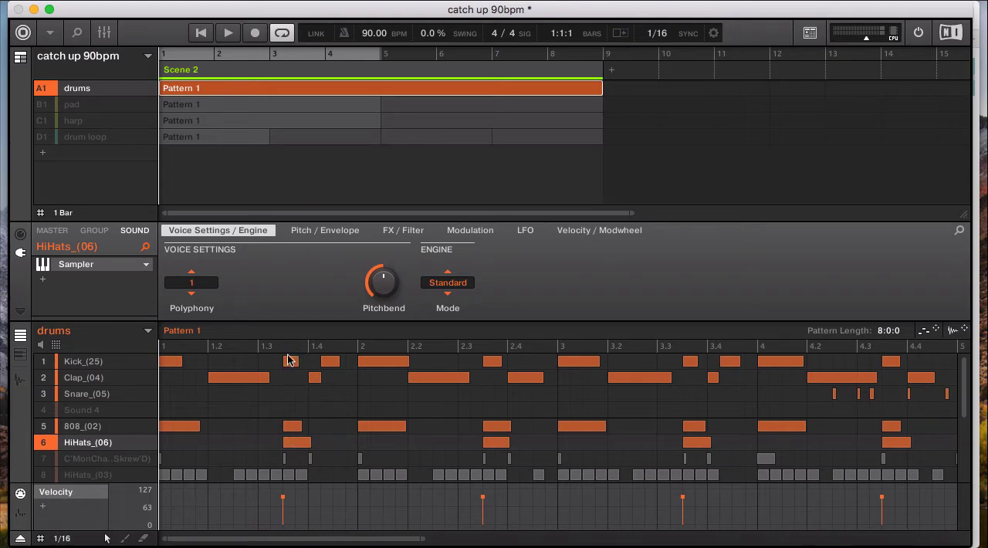
key("space")
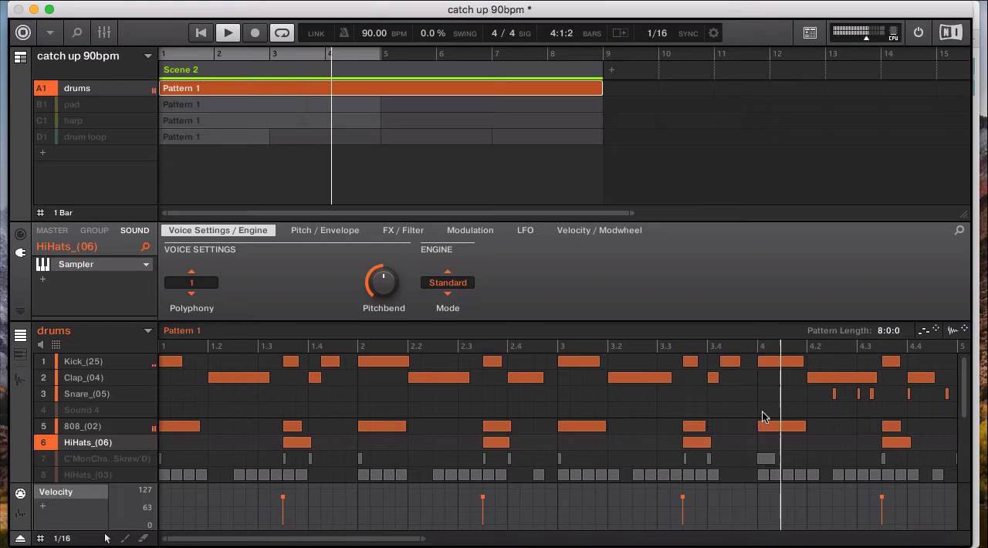
key("space")
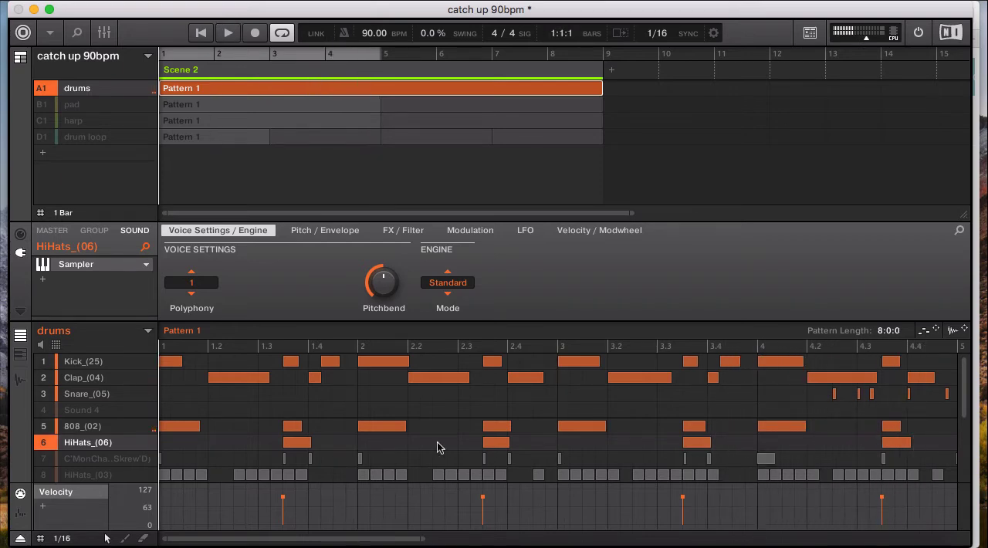
Unmute and select the HiHats_(03) sound and start the loop to hear it with the other drums
scroll(95, 454, "down", 2)
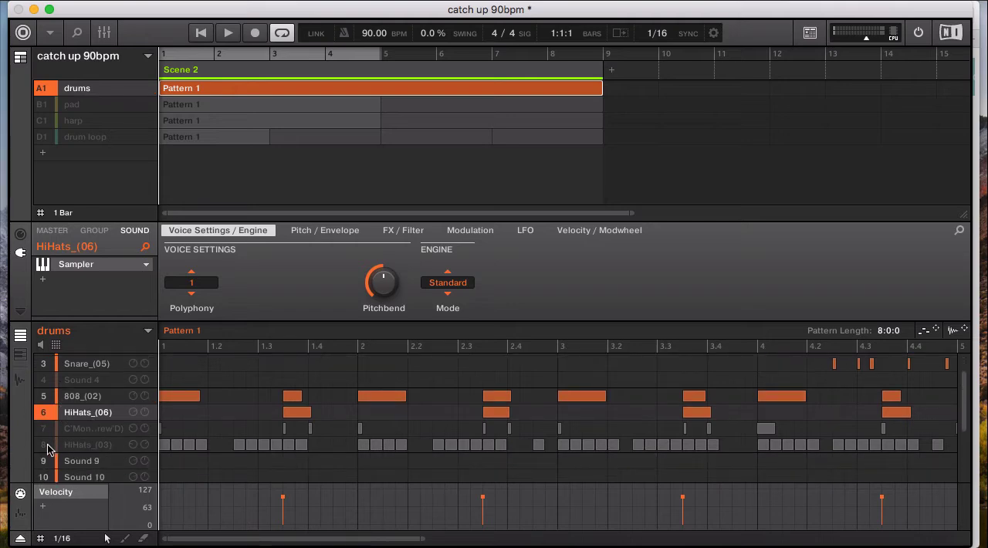
left_click(45, 446)
left_click(76, 446)
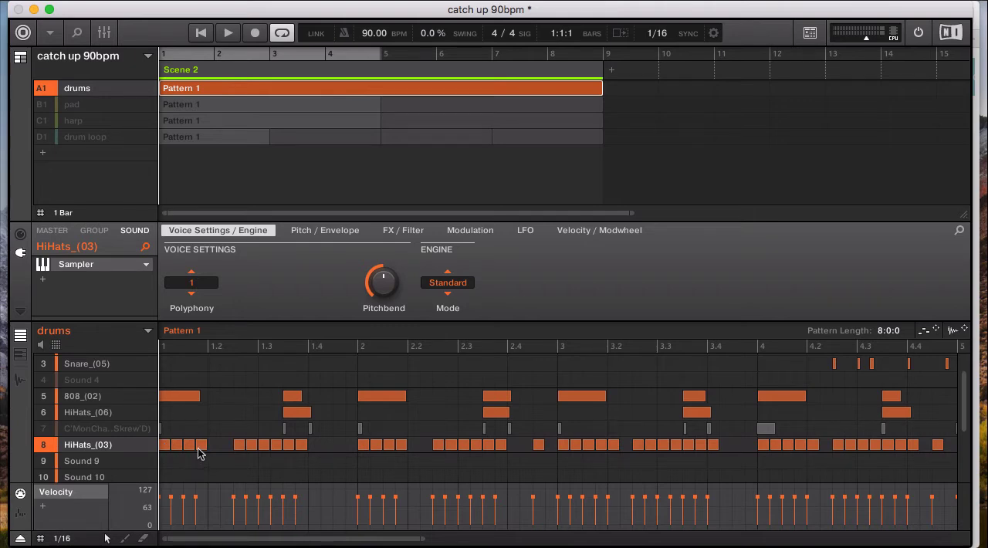
key("space")
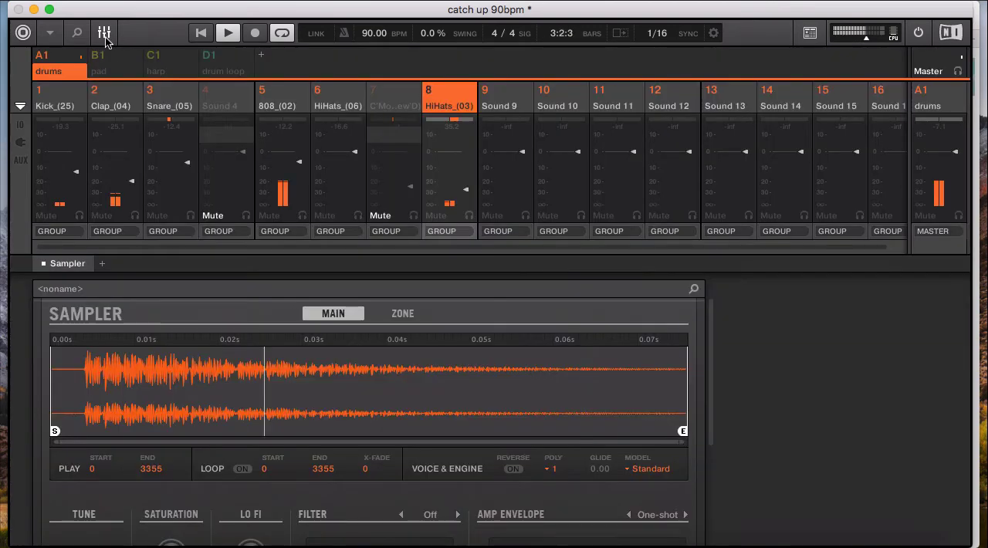
Check the drum sounds' levels in the mixer while the loop plays, return to the arrangement and stop playback
left_click(105, 34)
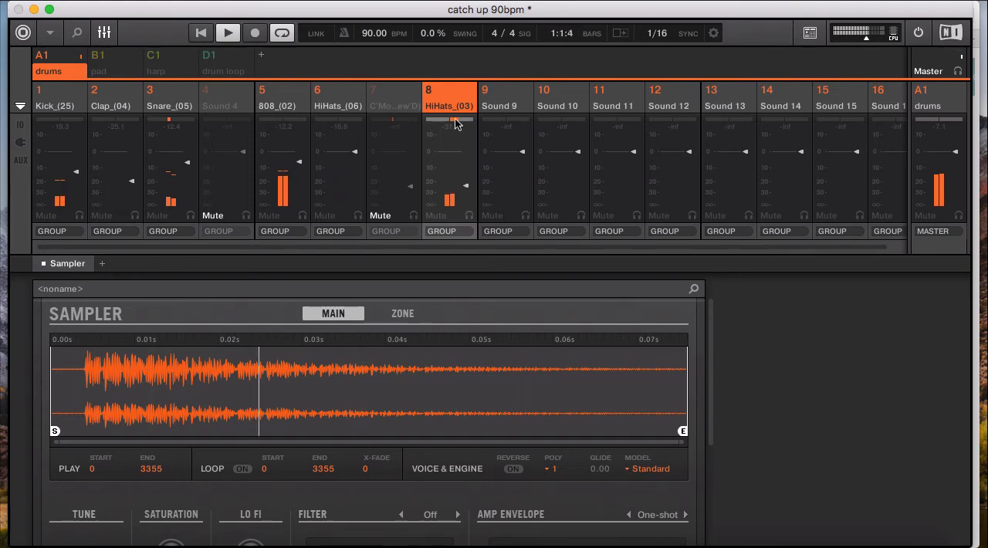
left_click(105, 35)
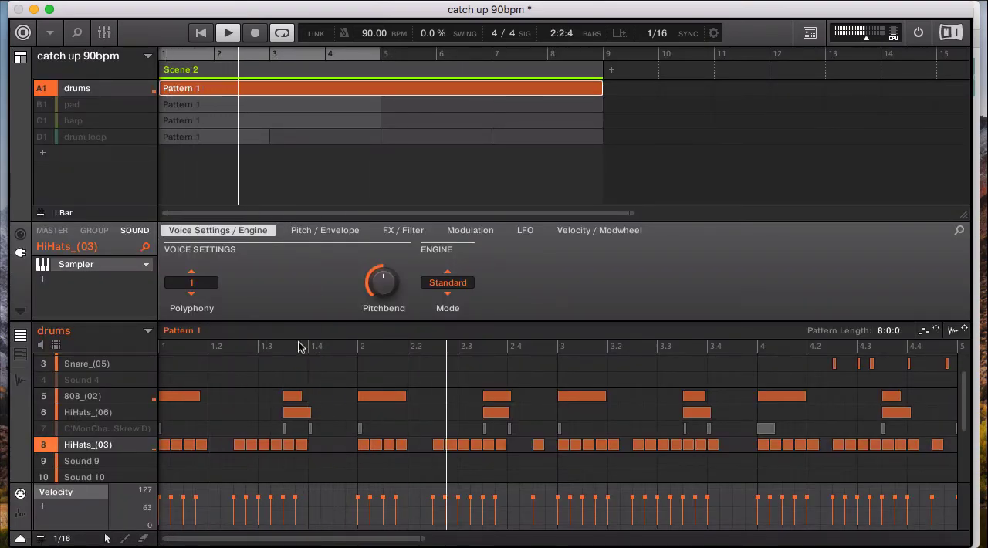
key("space")
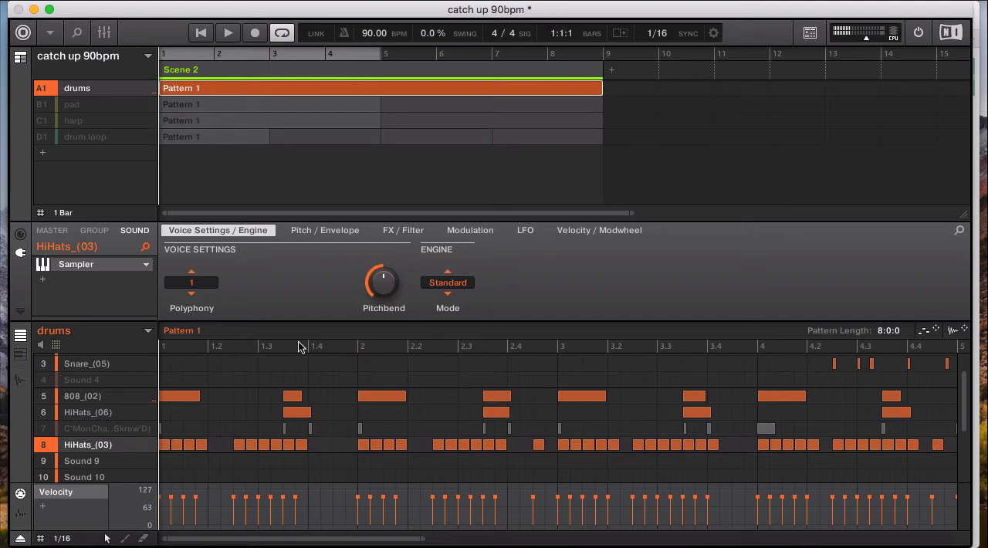
Unmute and select the C'Mon sound in slot 7 and play the loop with all the drum sounds
left_click(44, 430)
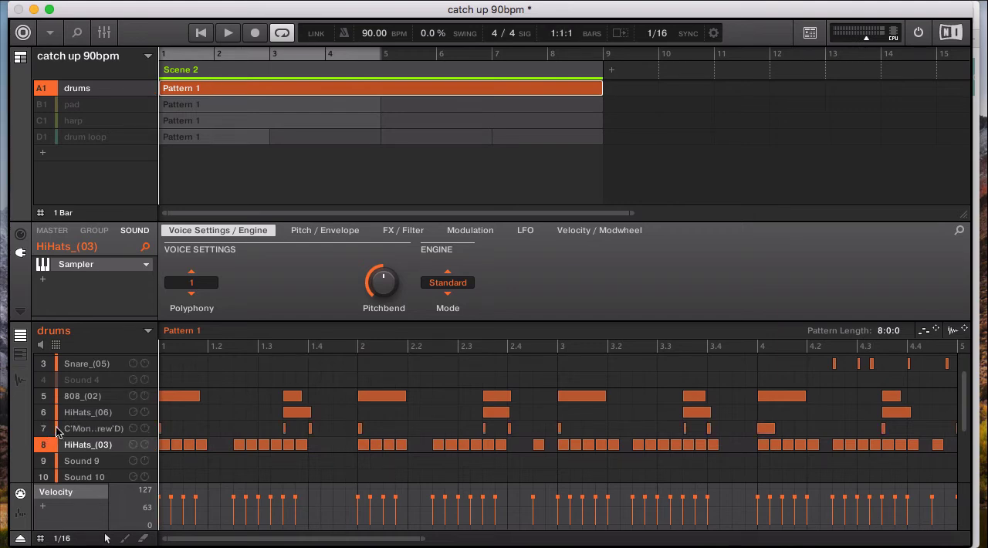
left_click(84, 432)
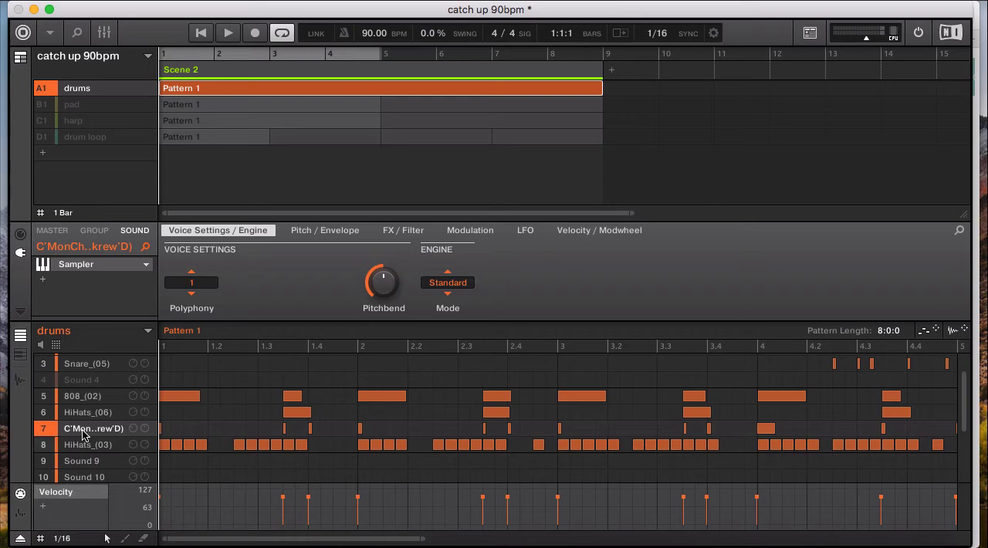
key("Down")
key("Up")
key("space")
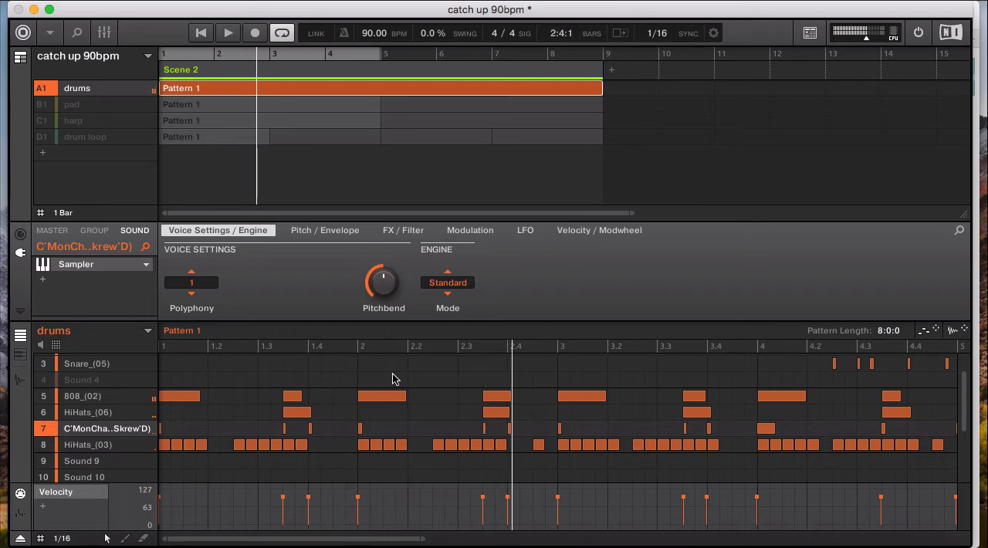
key("space")
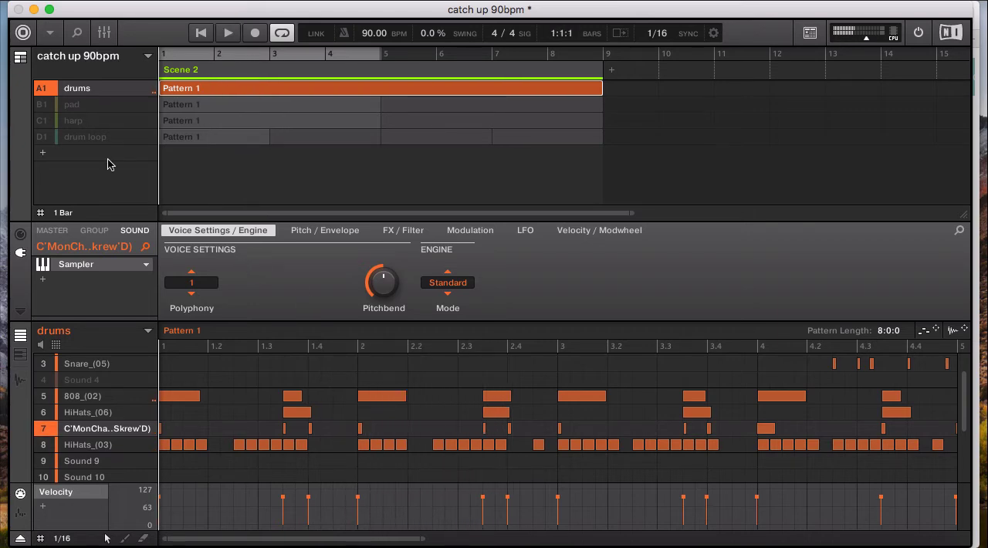
Unmute and select the drum loop group, play it with the drums, and mute the drums group to hear it alone
left_click(80, 139)
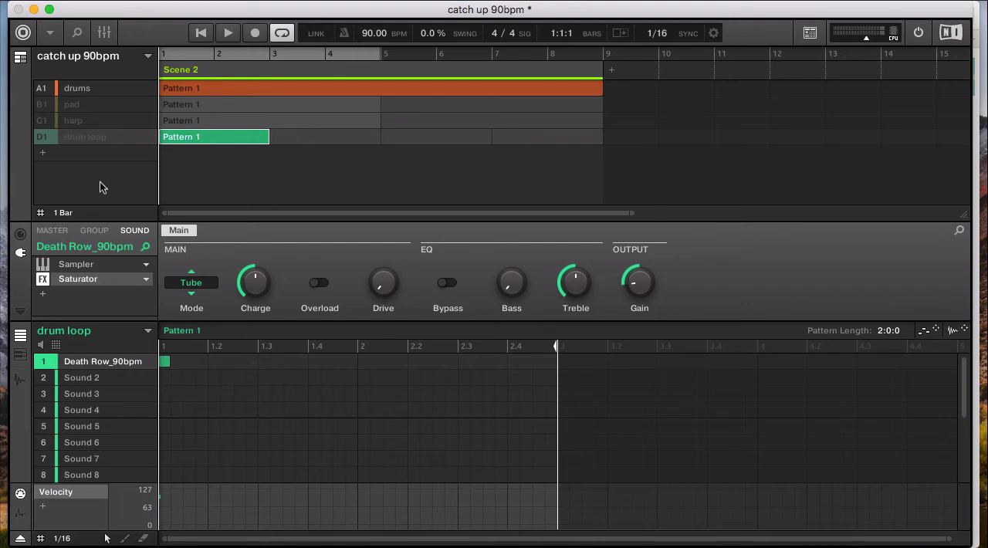
left_click(42, 139)
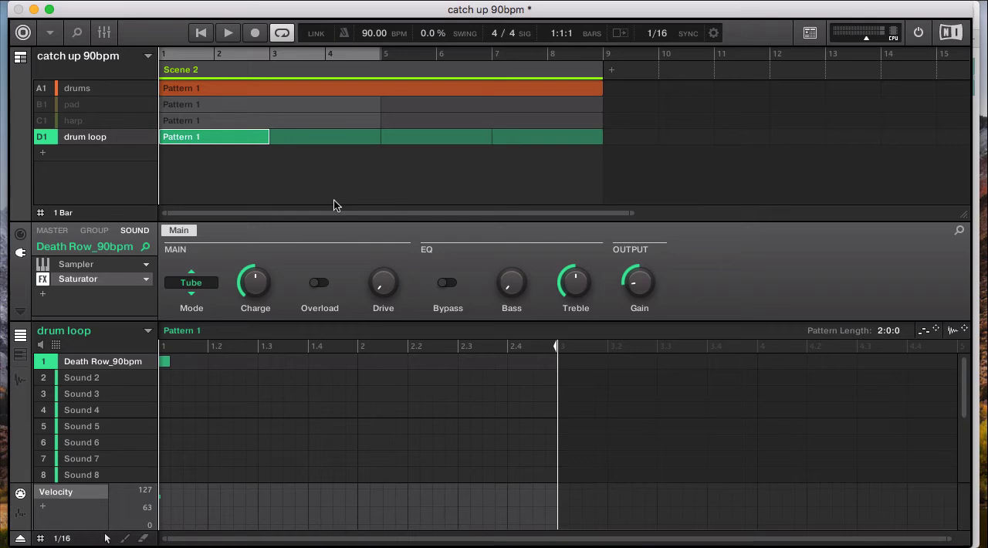
key("space")
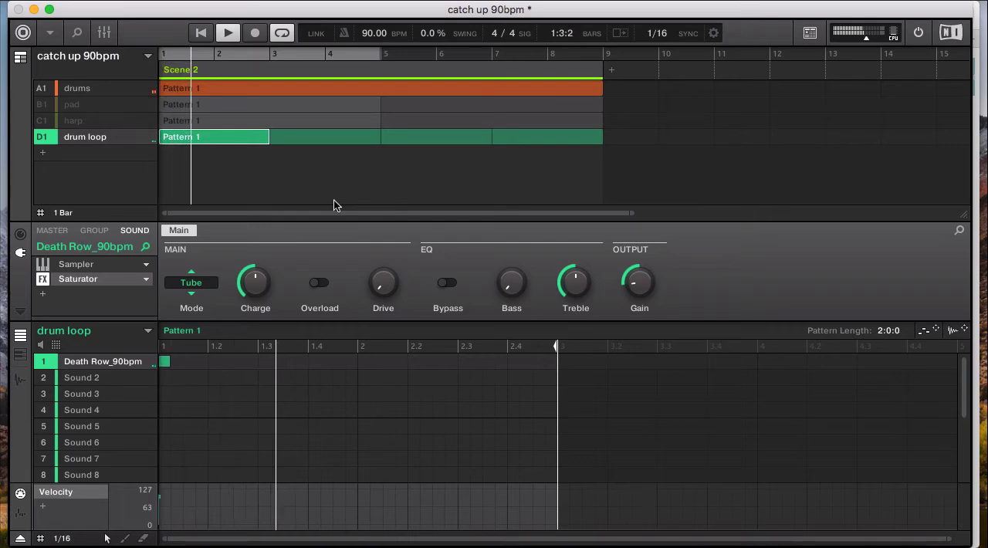
left_click(43, 89)
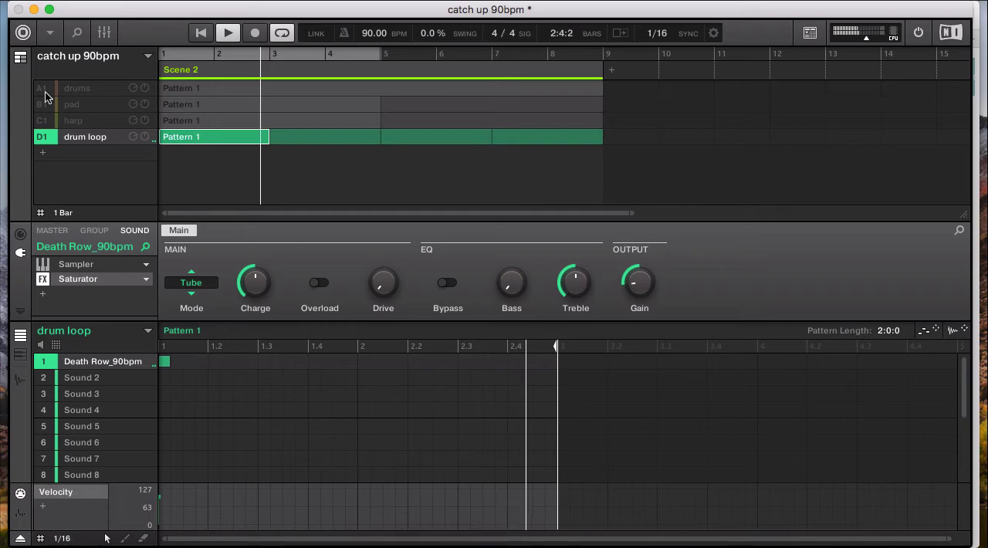
key("space")
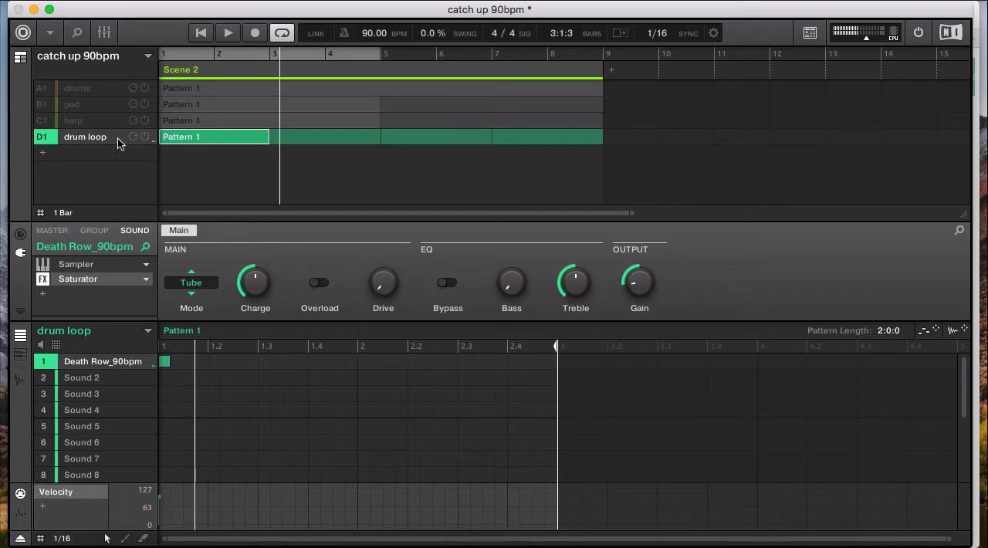
View the drum loop's Saturator in the mixer, switch its mode to Tape and back to Tube, and return to the arrangement
left_click(106, 35)
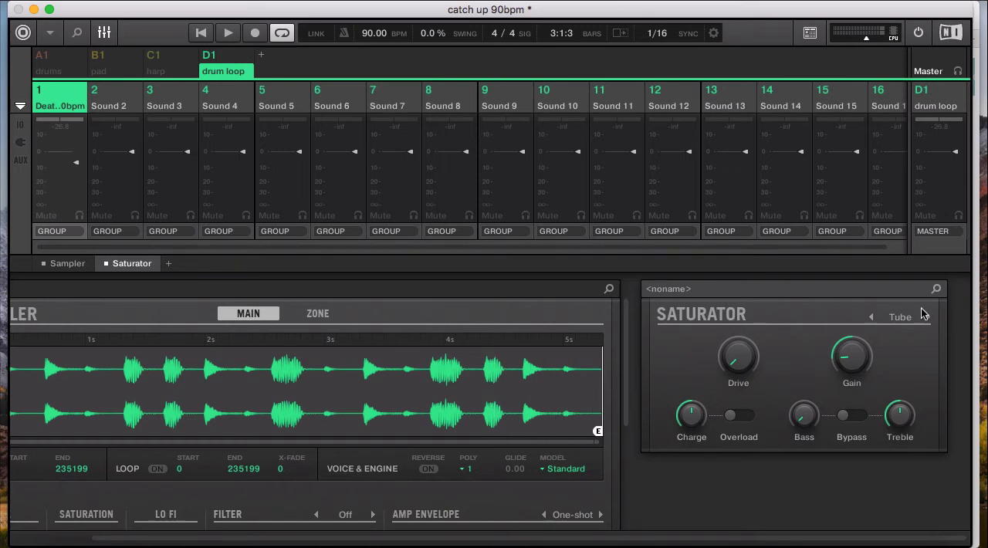
left_click(870, 318)
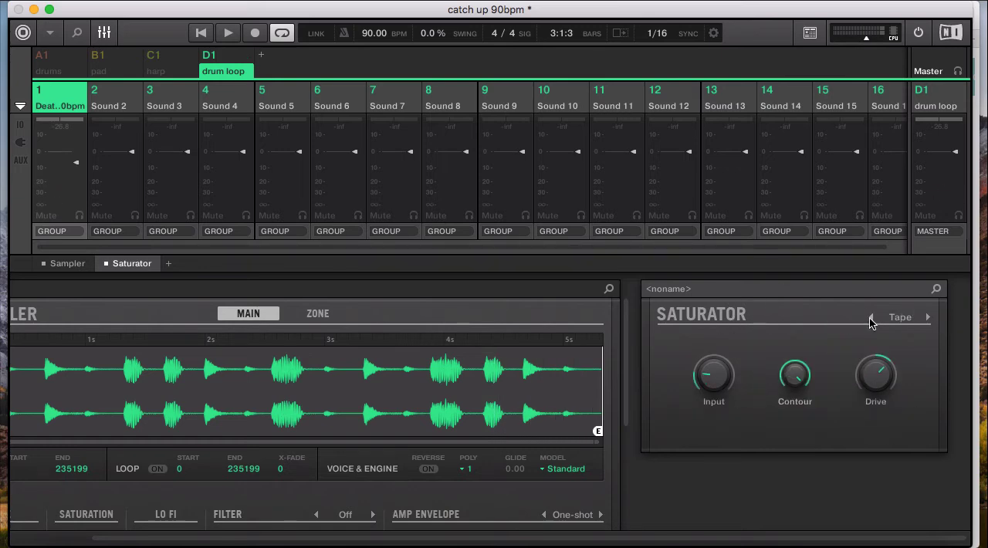
left_click(928, 317)
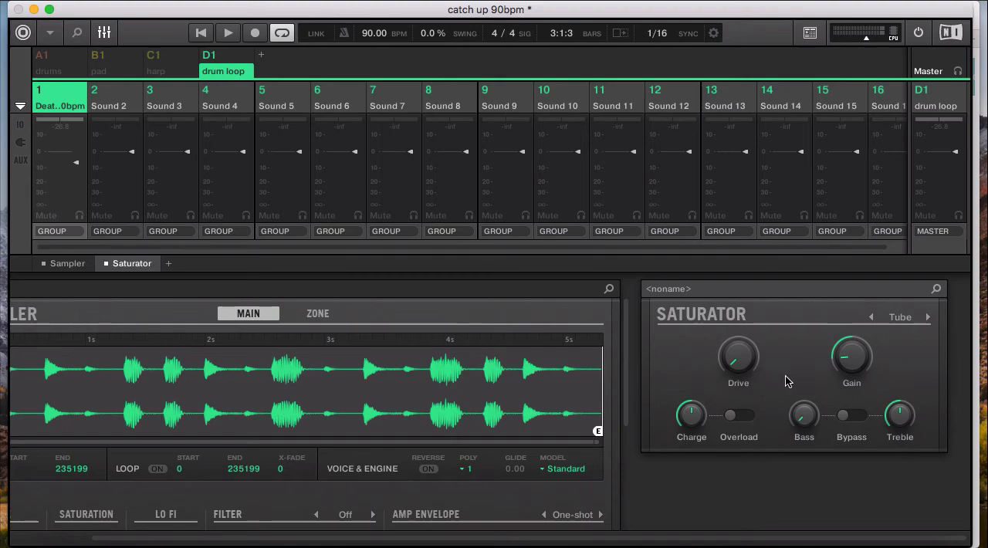
left_click(104, 34)
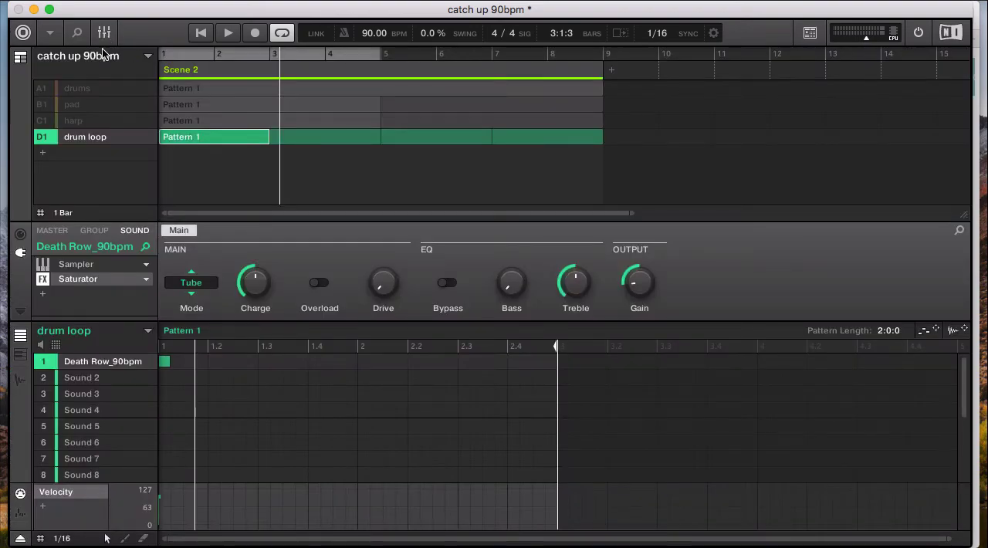
Unmute the drums group and play it together with the drum loop
left_click(37, 93)
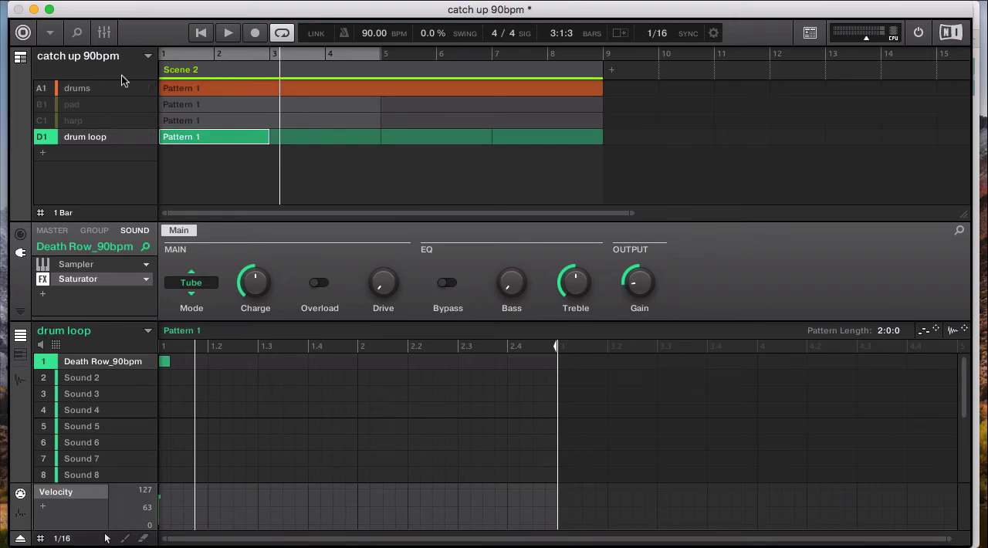
key("space")
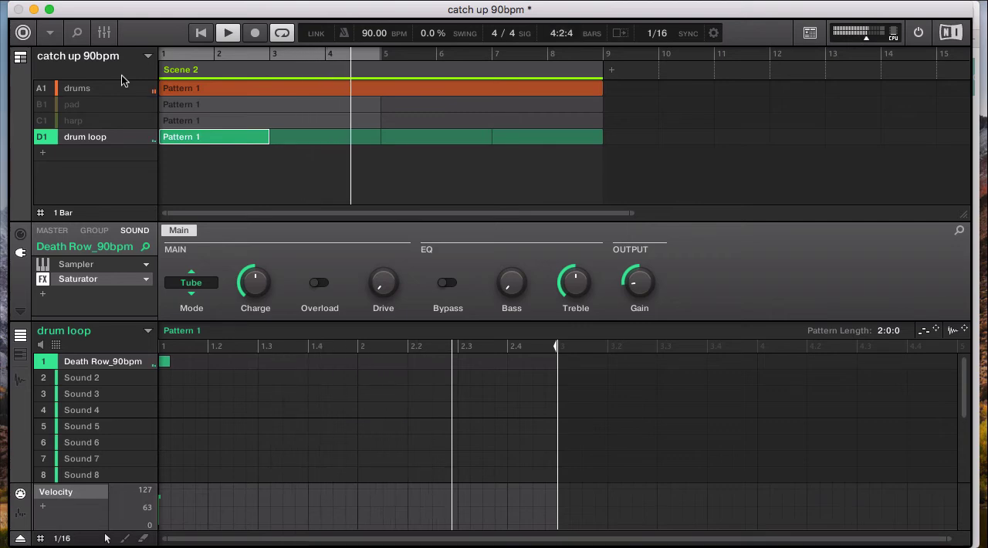
key("space")
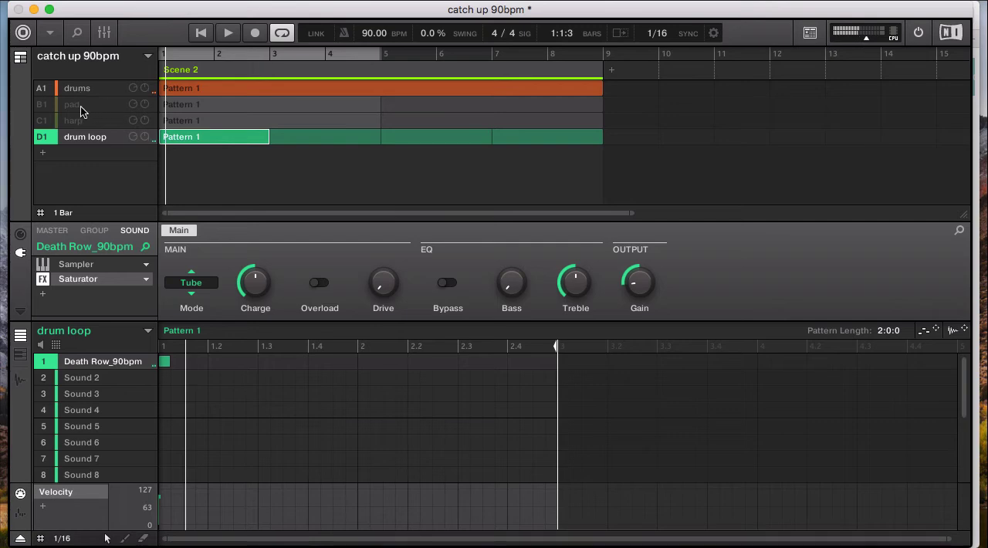
Unmute and select the pad group, and view its Arctic Warmth preset in the Massive plug-in window before closing it
left_click(81, 106)
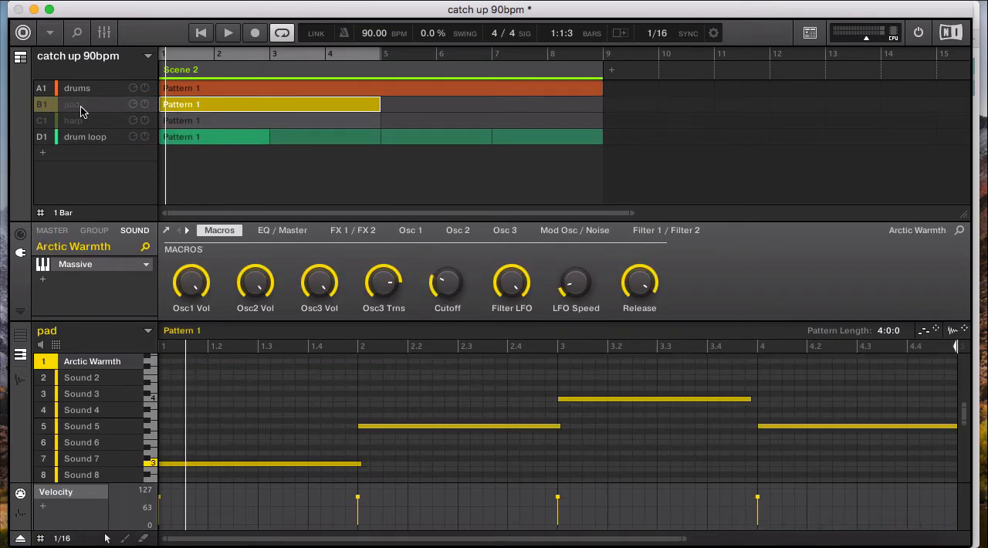
left_click(41, 107)
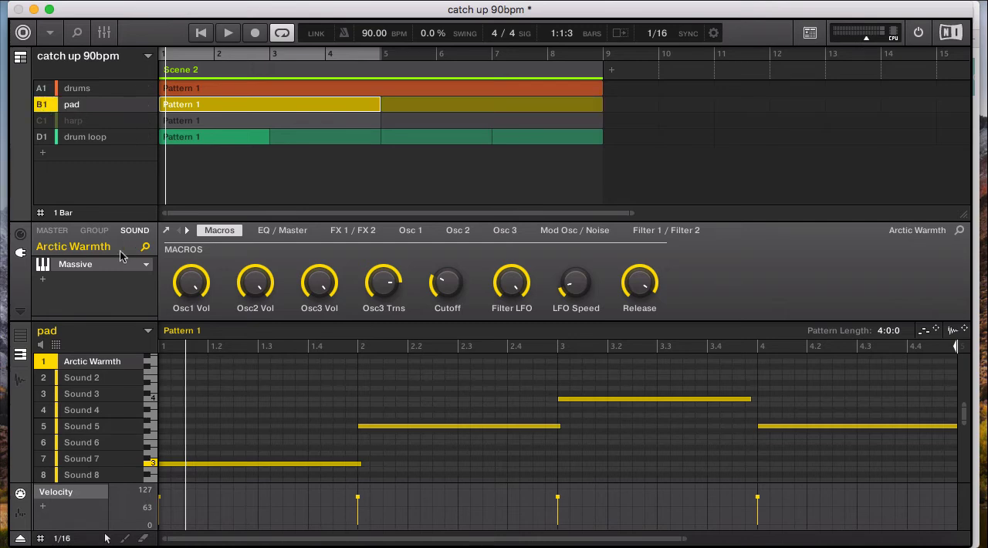
left_click(75, 267)
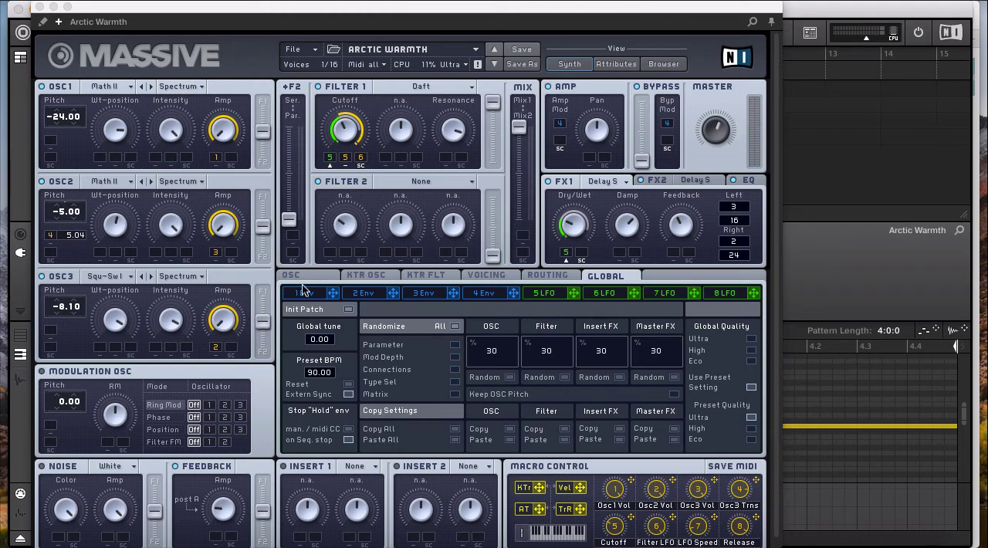
left_click(40, 7)
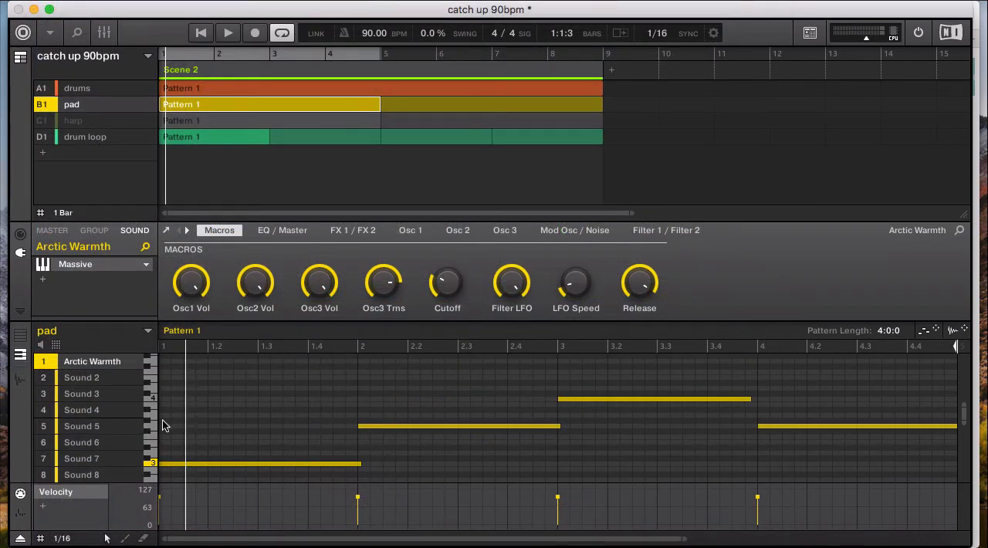
Mute the drums and drum loop groups and play the pad pattern alone from bar 1 while examining its notes
left_click(41, 91)
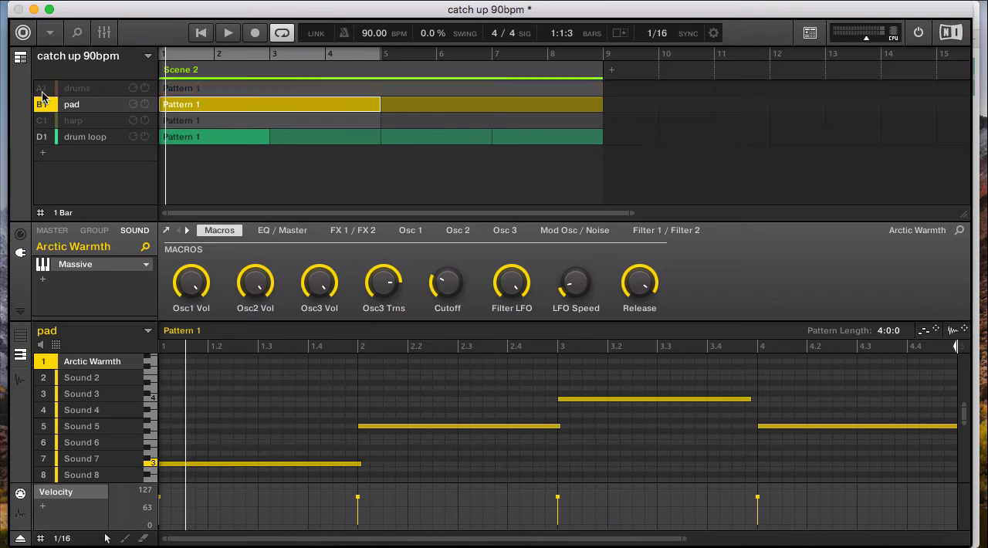
left_click(42, 145)
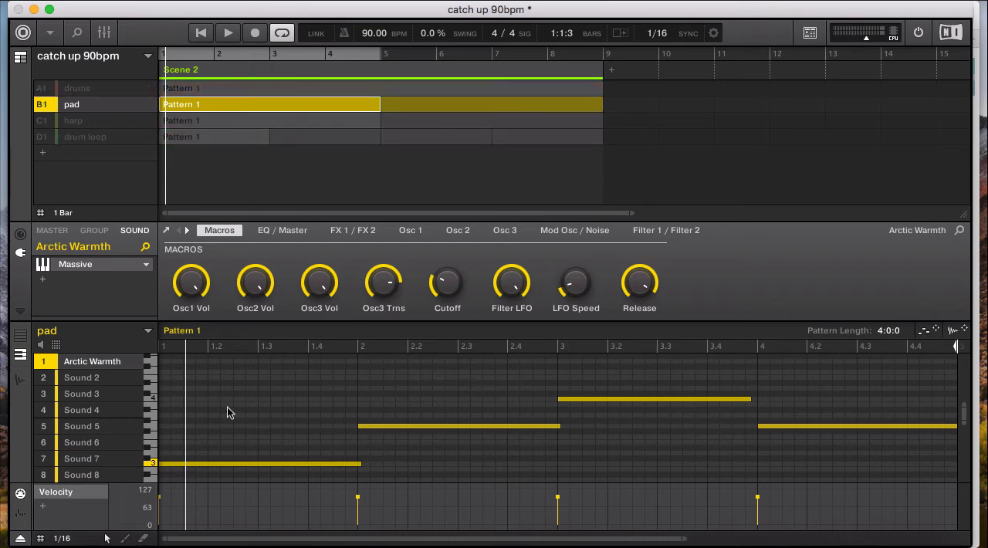
scroll(227, 406, "down", 2)
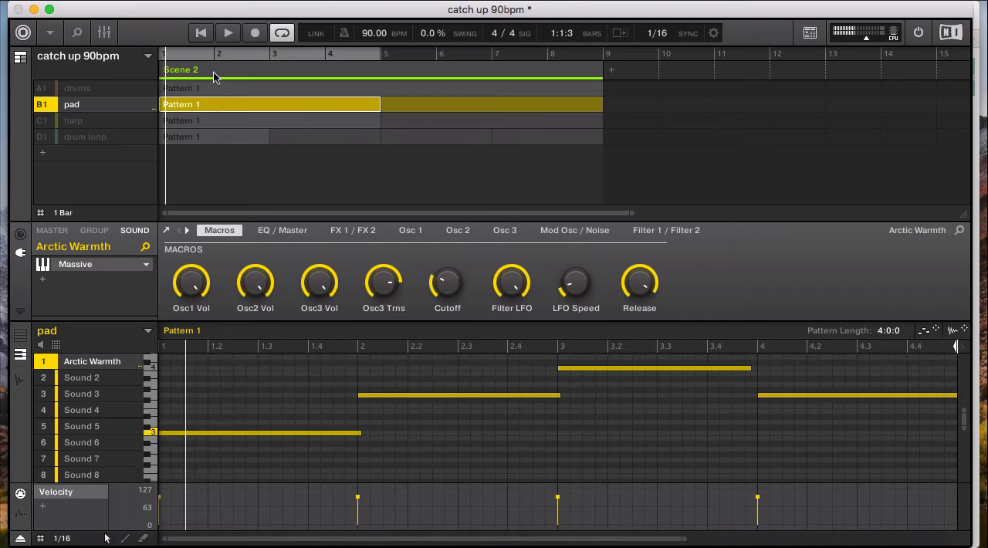
left_click(200, 36)
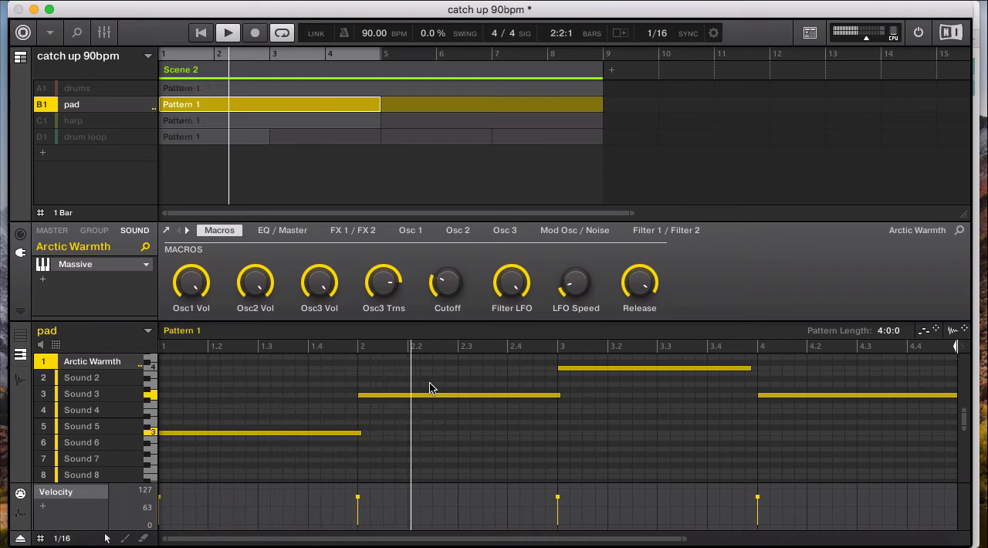
scroll(616, 437, "up", 1)
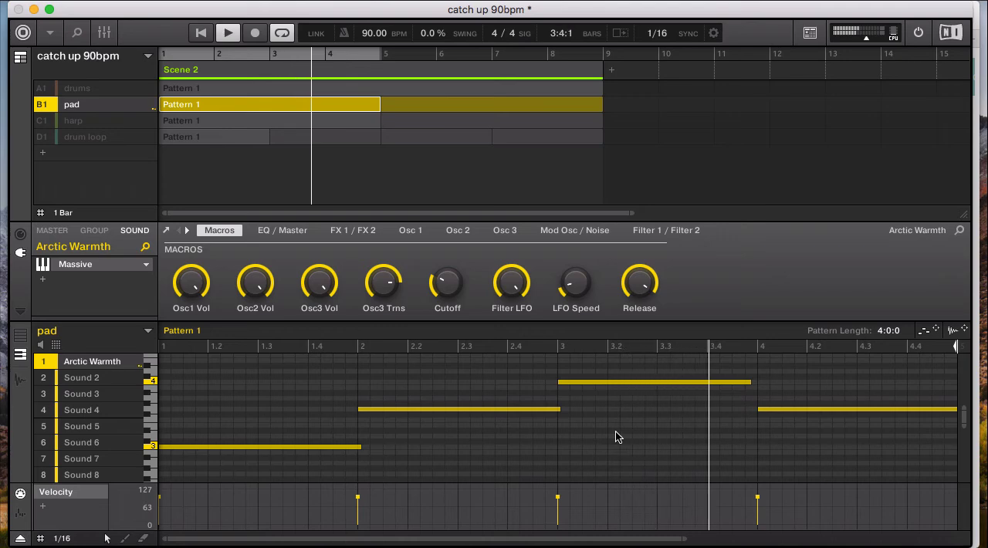
scroll(616, 437, "right", 2)
scroll(616, 438, "left", 2)
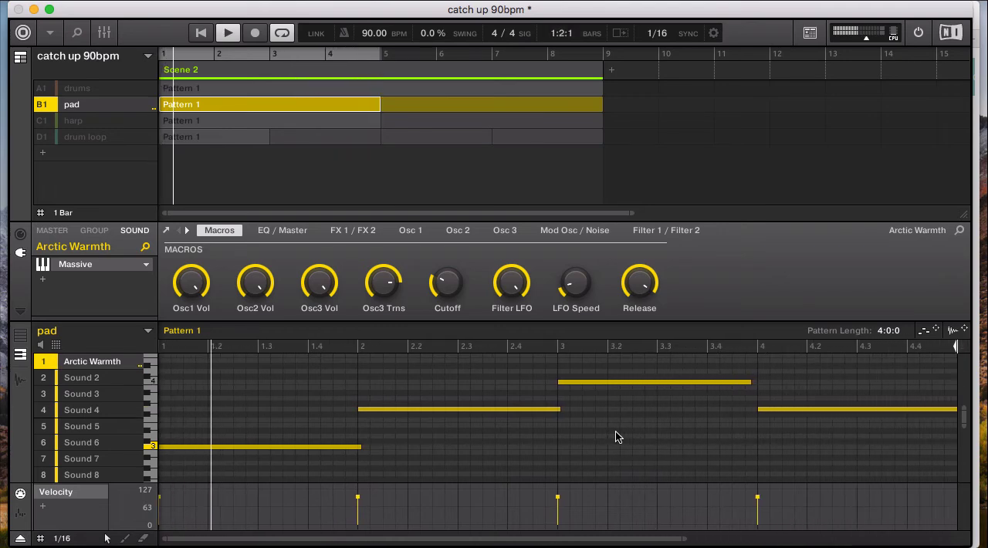
Unmute the drums and drum loop groups, play them together with the pad, and stop playback
left_click(41, 90)
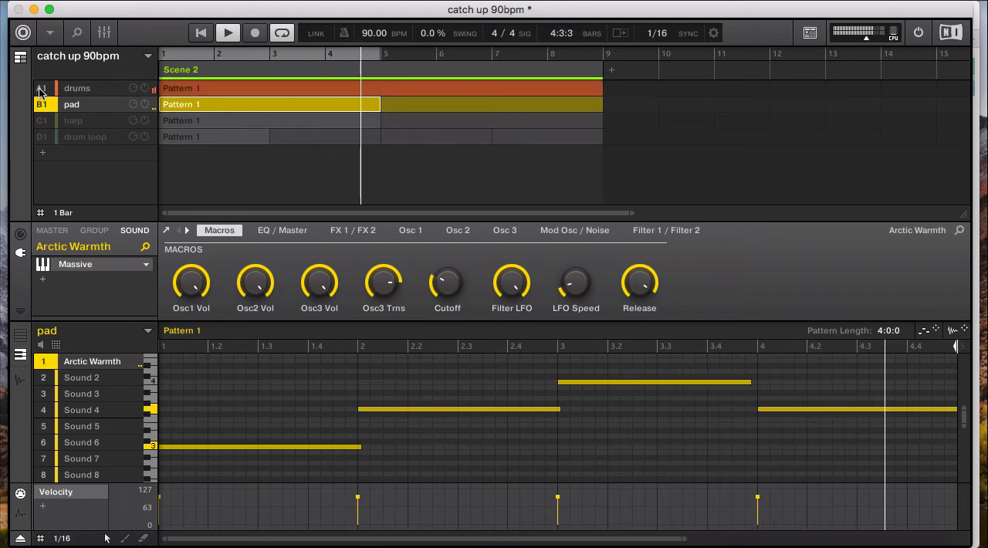
left_click(43, 138)
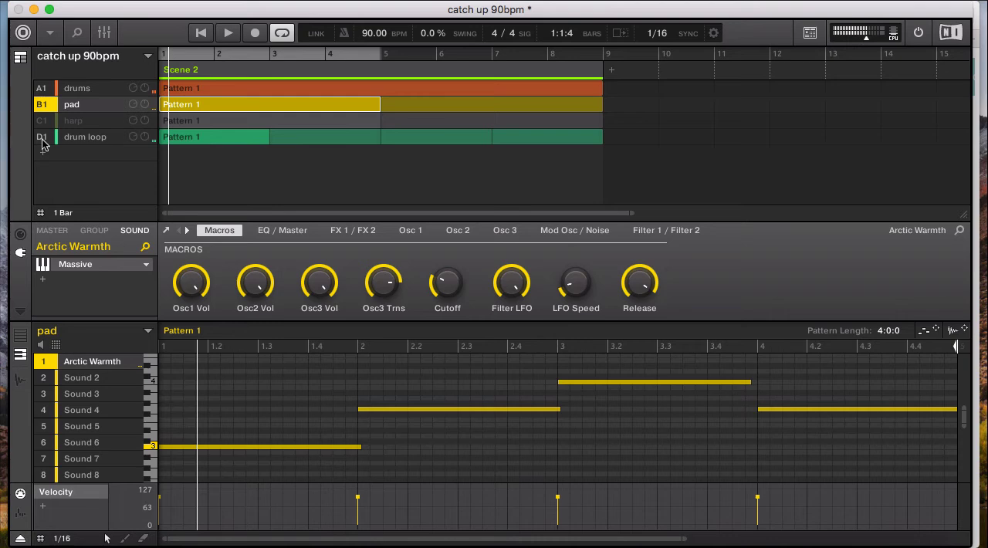
key("space")
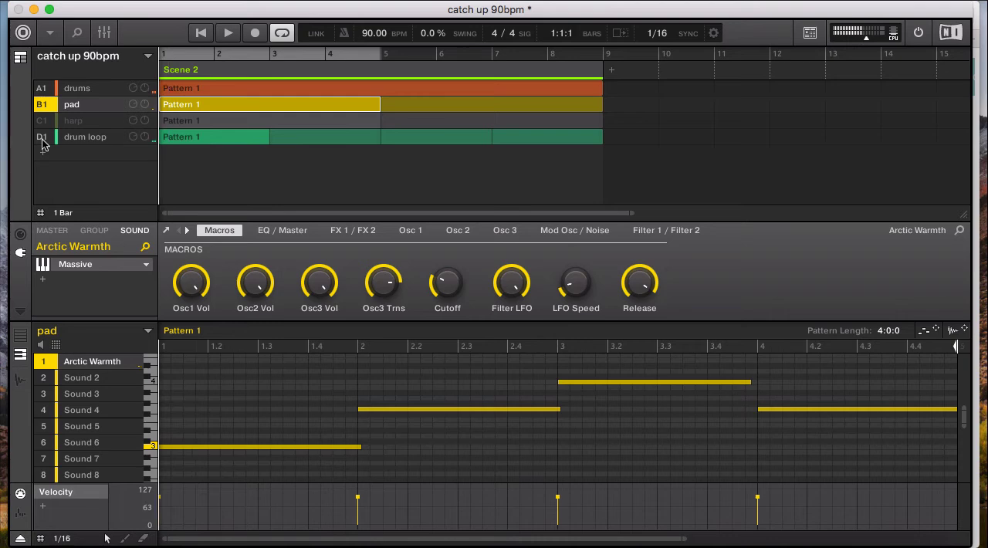
Select and unmute the harp group, and view its Harpolodic preset in the full Massive plug-in window before closing it
left_click(79, 125)
left_click(43, 125)
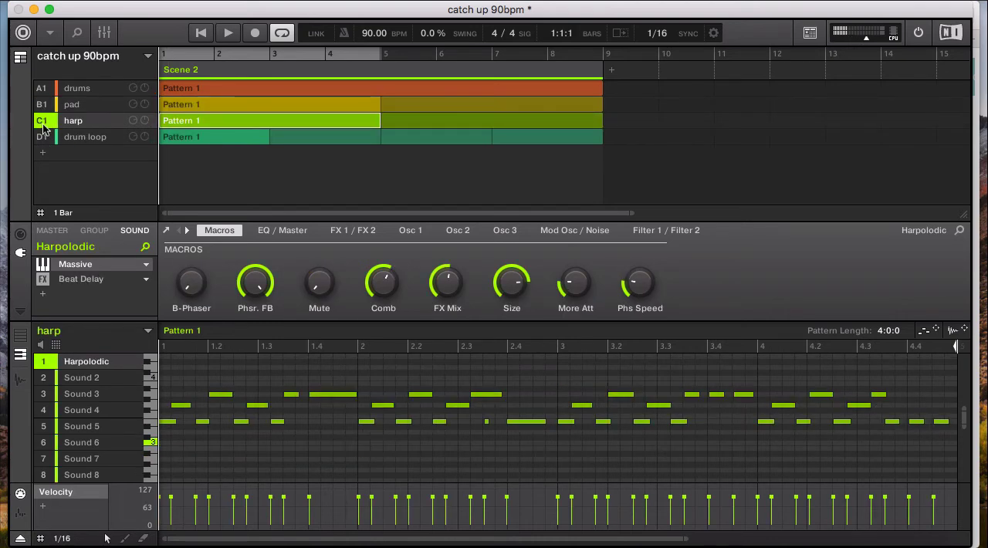
left_click(81, 268)
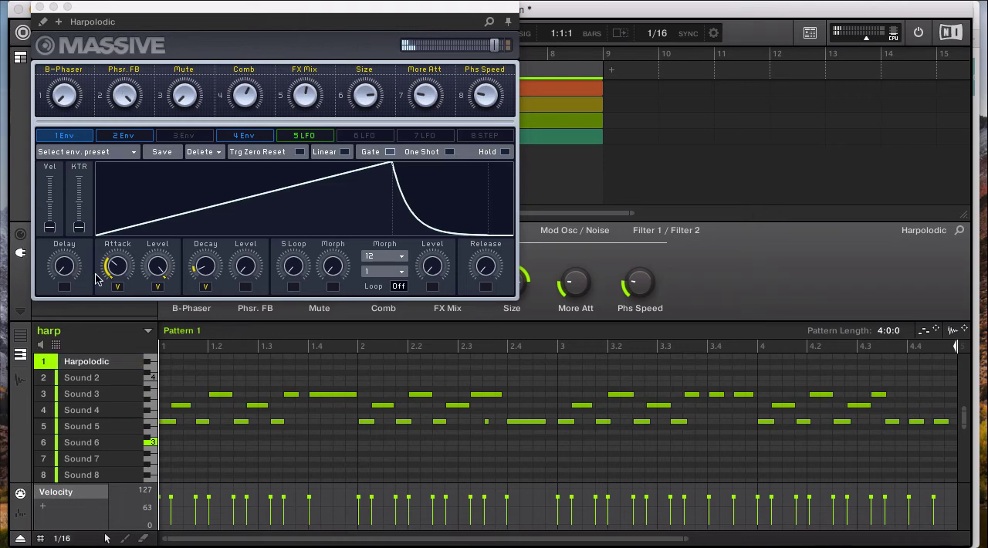
left_click(61, 22)
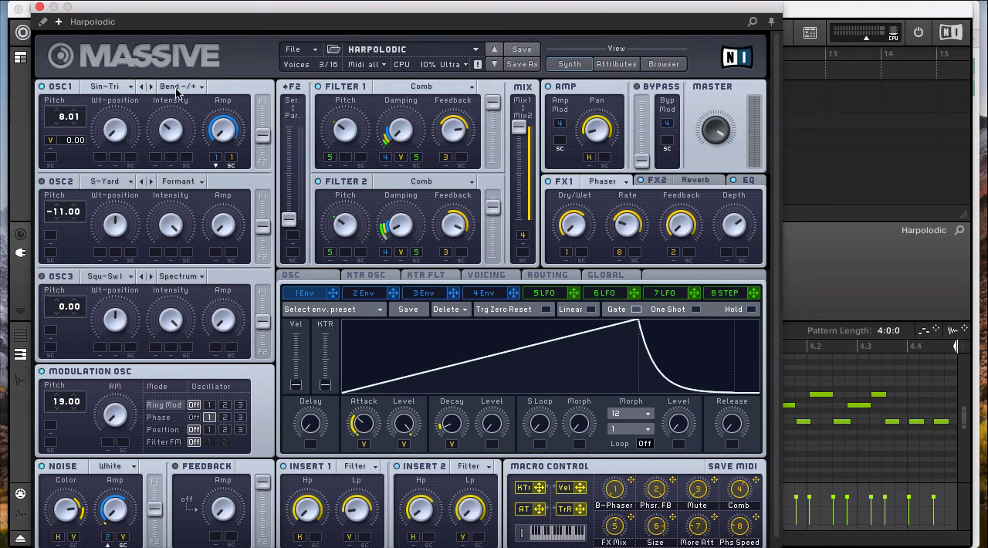
left_click(40, 7)
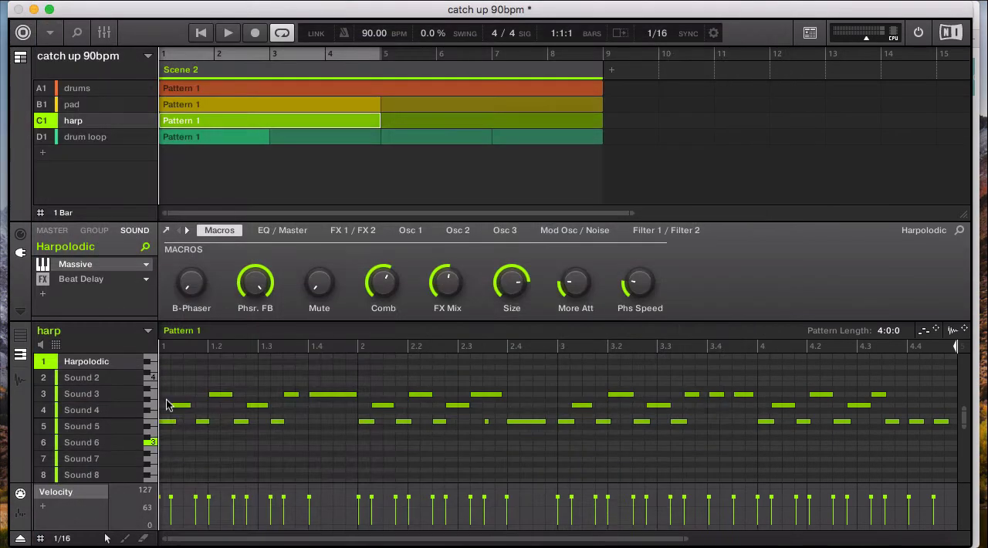
Play only the pad and harp with the drums and drum loop groups muted, and bring both back in during playback
left_click(42, 91)
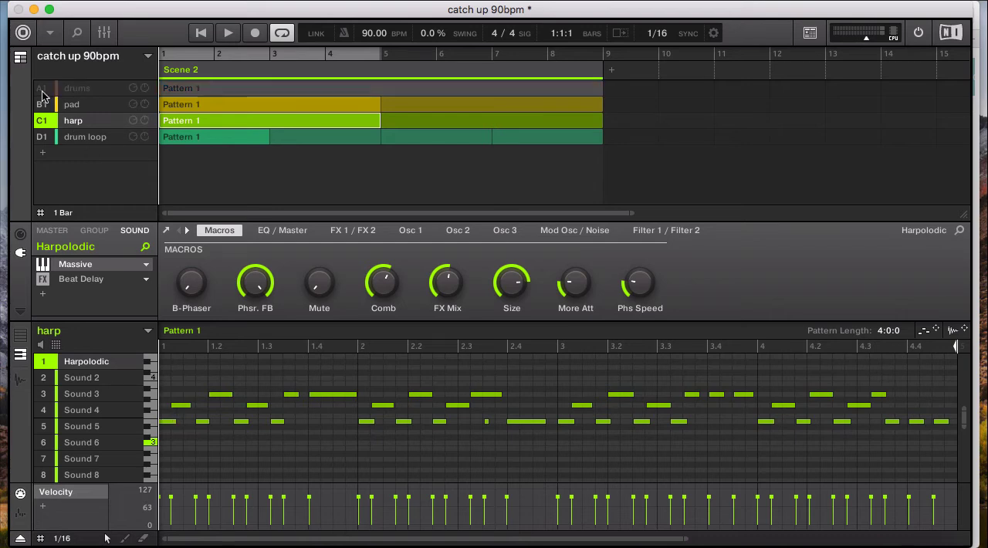
left_click(43, 139)
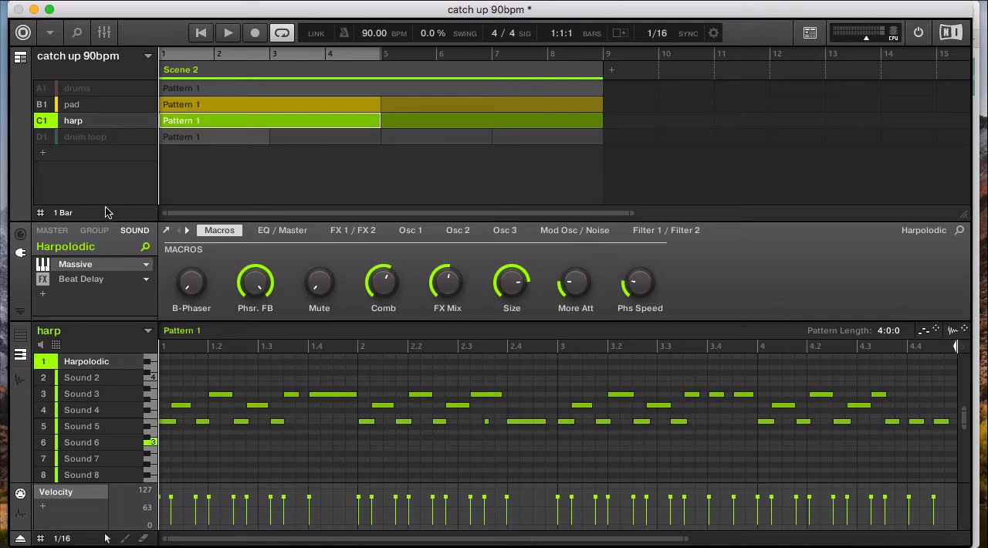
key("space")
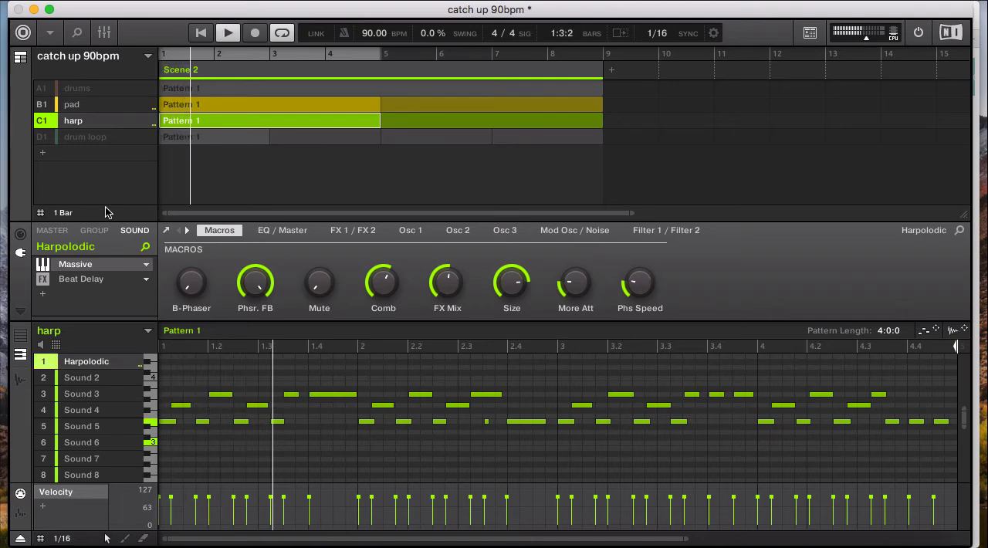
left_click(43, 94)
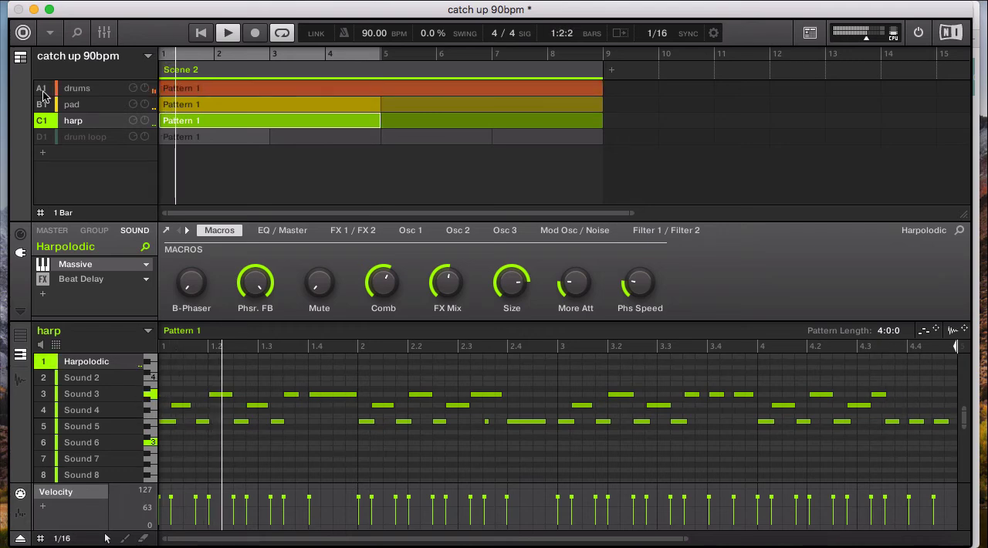
left_click(42, 139)
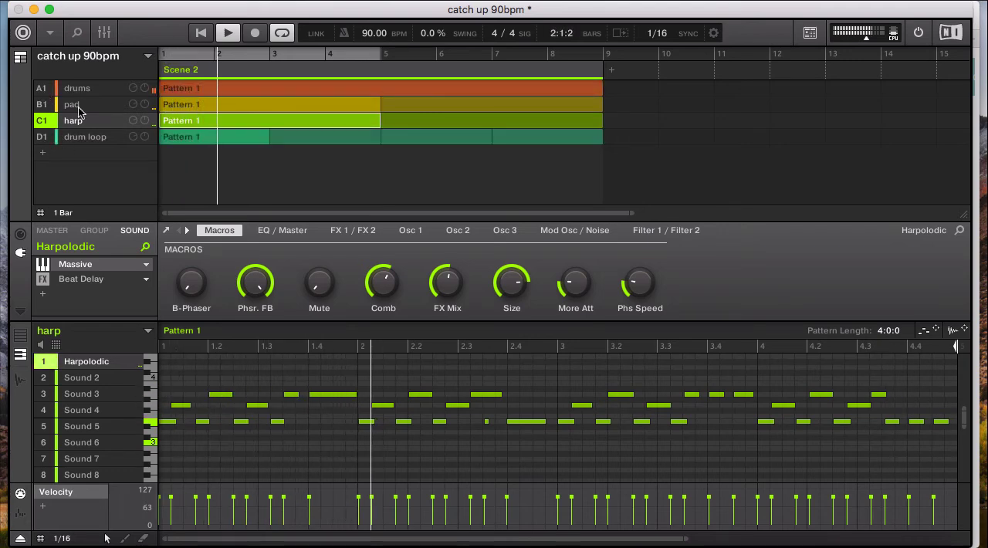
Mute sound 7 in the drums group, and drop the whole drums group out of the playing beat and back in
left_click(74, 89)
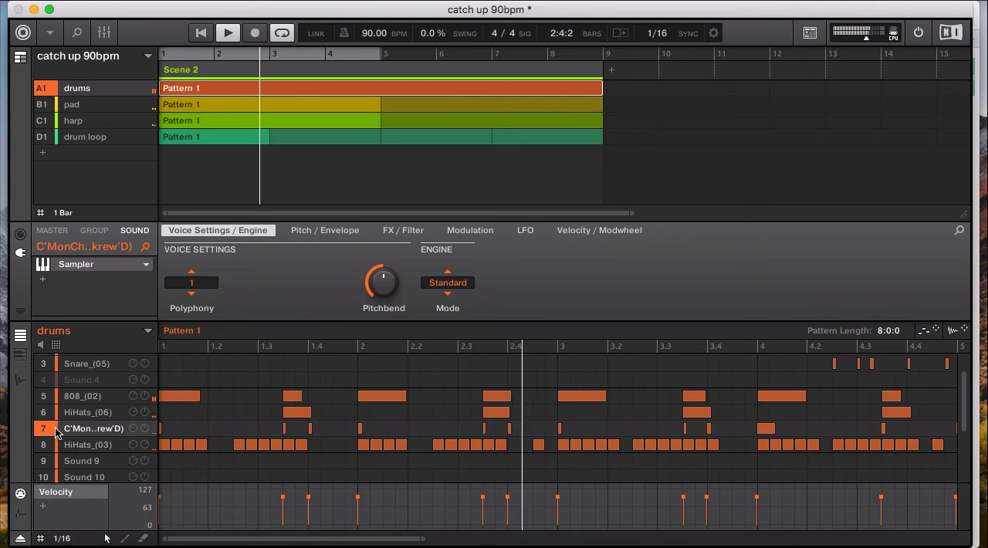
left_click(47, 430)
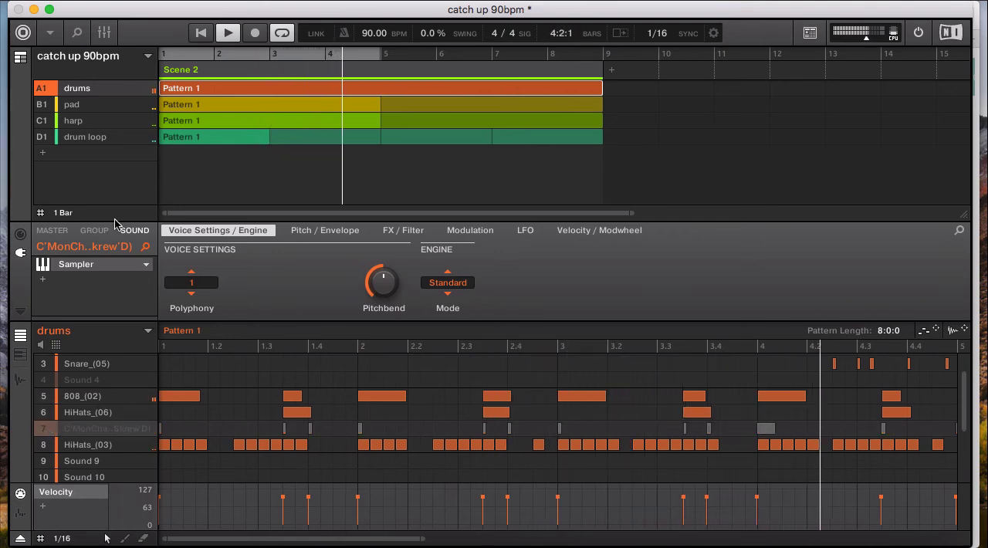
left_click(42, 91)
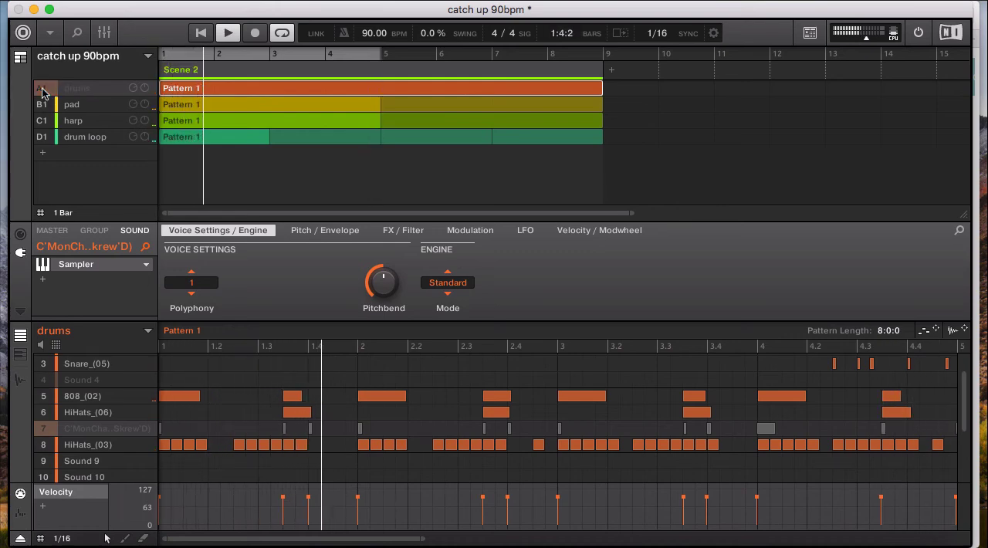
left_click(42, 91)
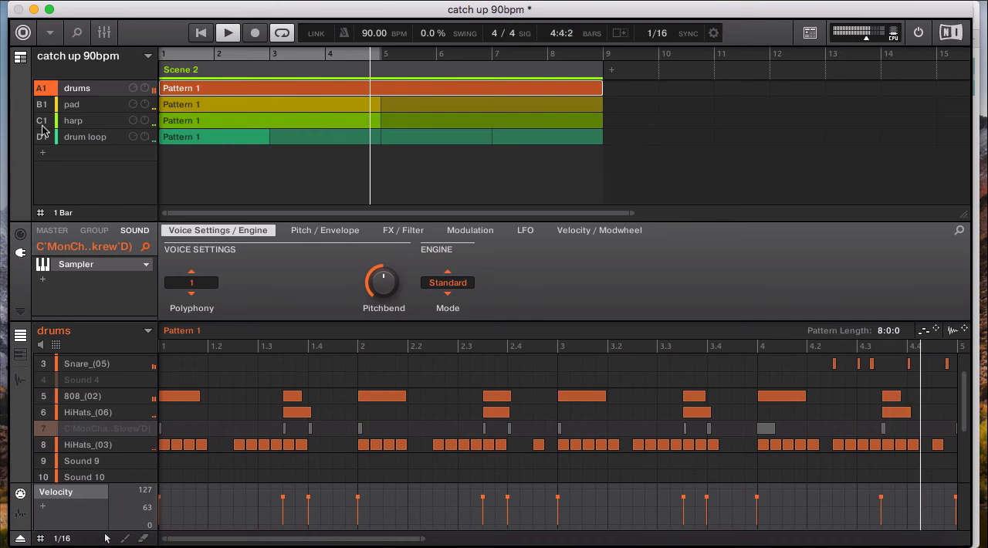
Mute the harp group and examine the master channel's Compressor, Saturator and Limiter in the mixer before returning to the arrangement
left_click(42, 123)
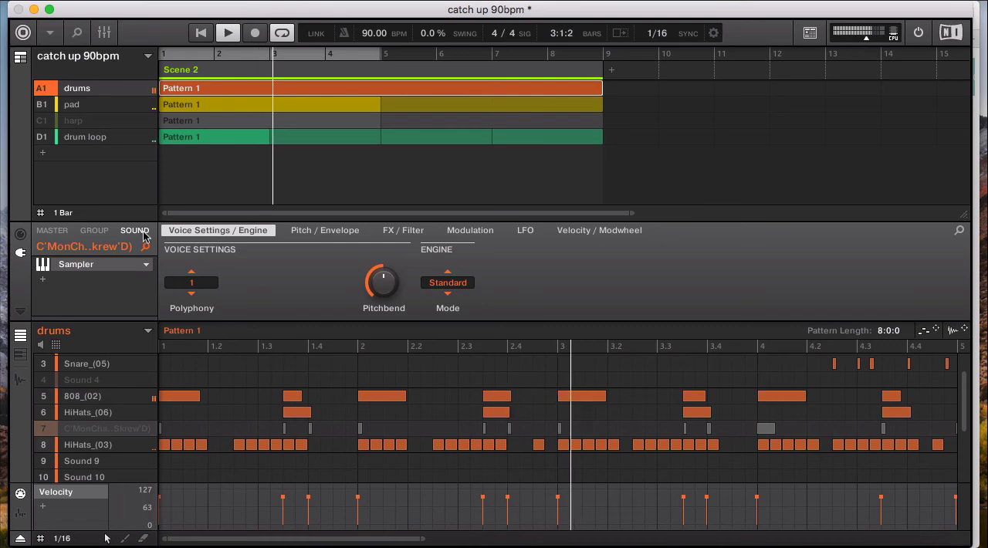
left_click(50, 230)
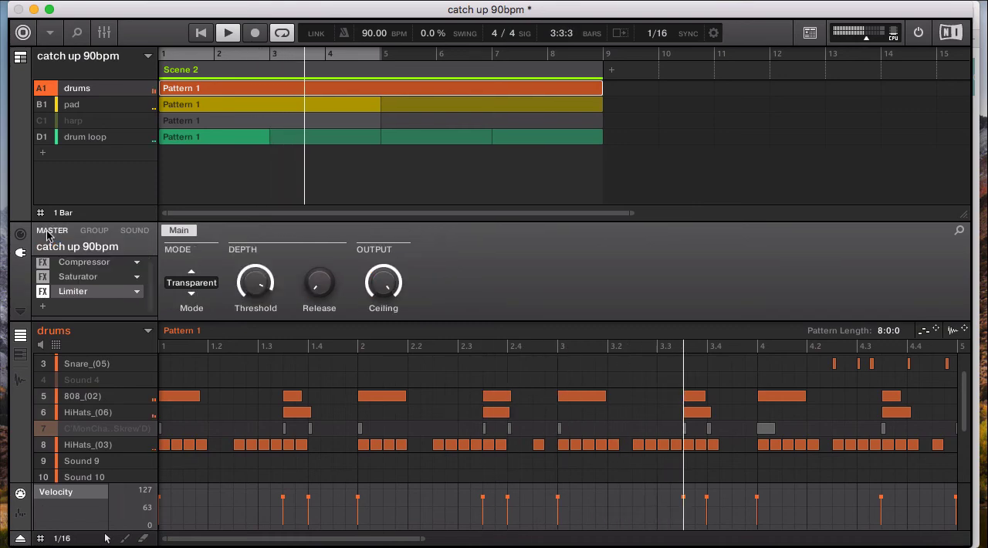
left_click(105, 35)
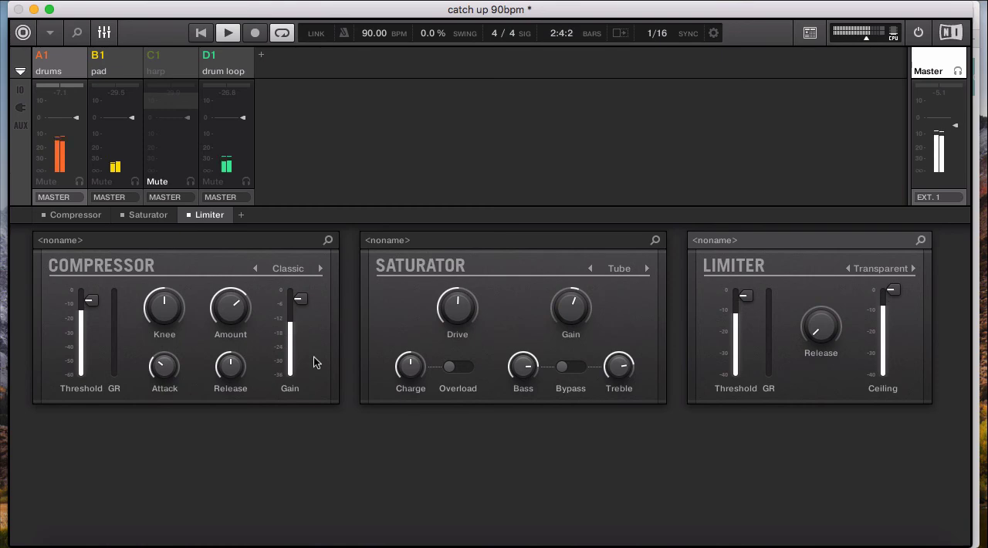
left_click(105, 33)
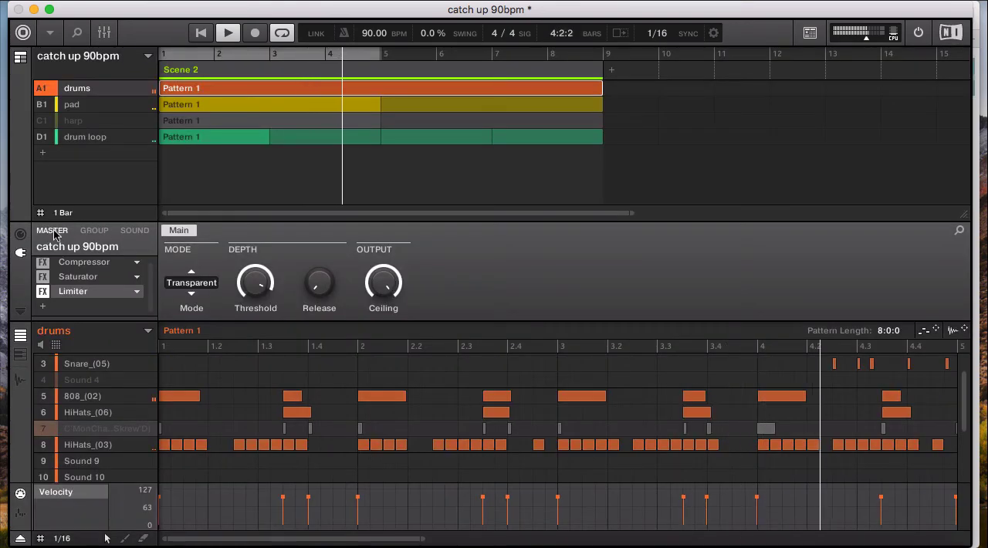
left_click(104, 32)
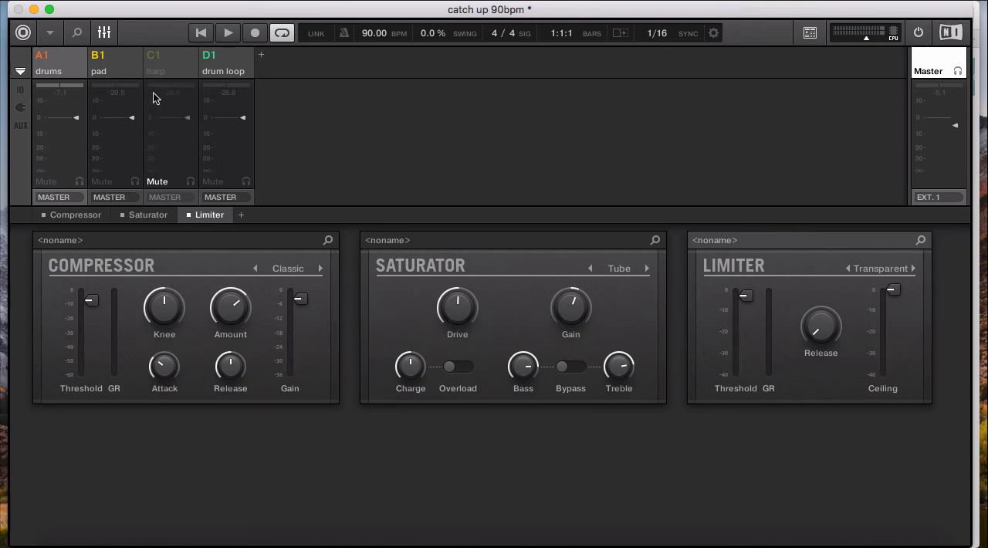
left_click(105, 35)
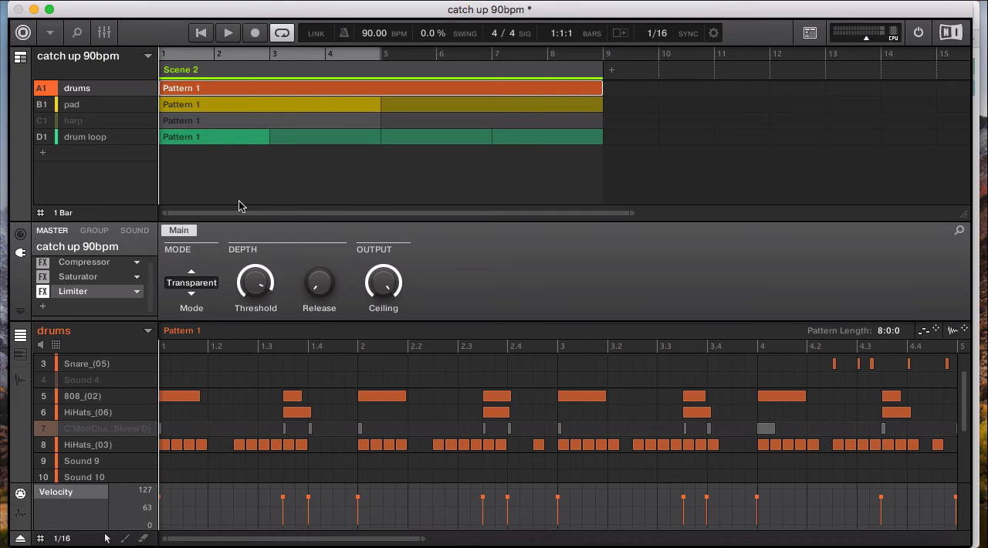
Mute the drum loop group and extend the loop range to bar 9 so that it covers all of Scene 2
left_click(48, 139)
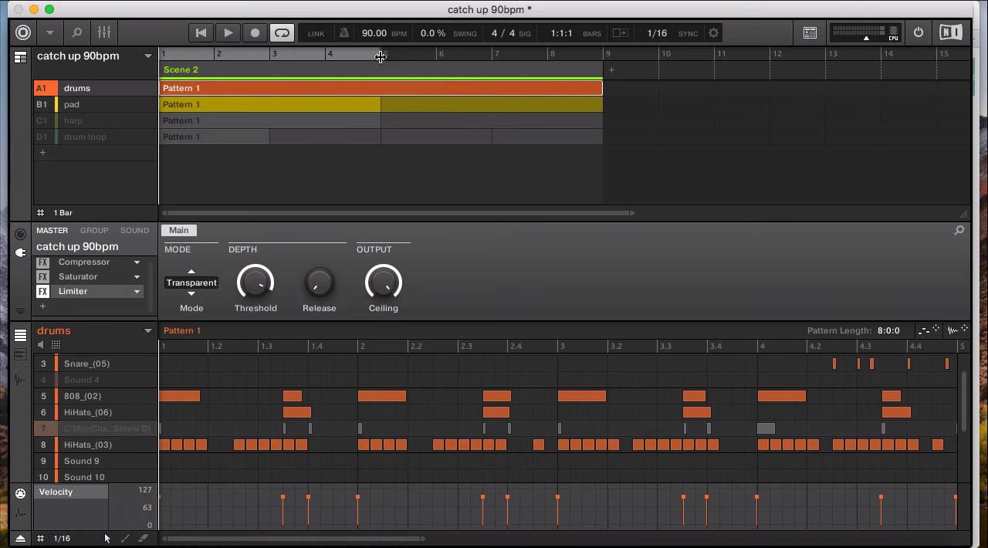
left_click_drag(380, 57, 552, 62)
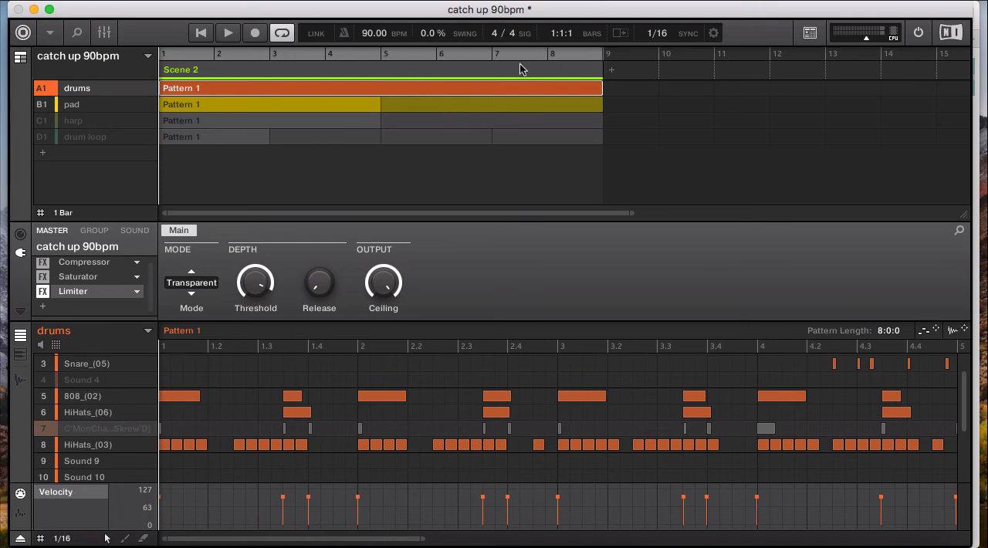
left_click(41, 122)
left_click(42, 138)
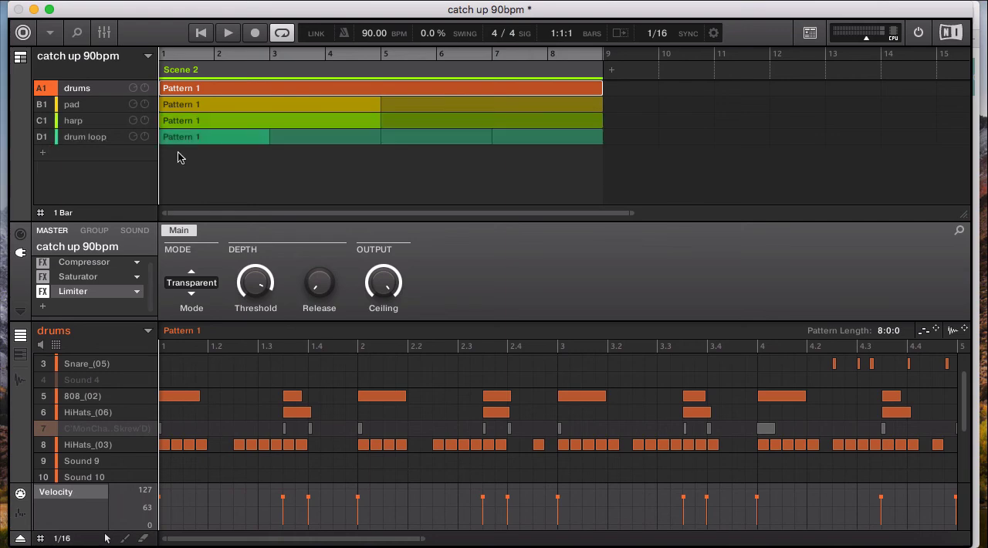
left_click(42, 139)
left_click(42, 122)
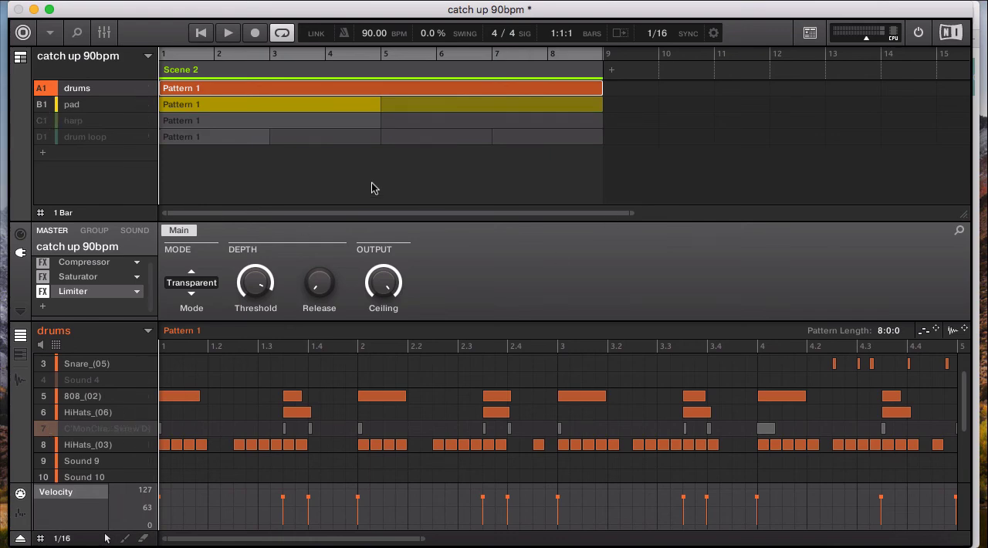
Play the drums and pad from bar 1 and unmute sound 7 in the drums group during playback
key("space")
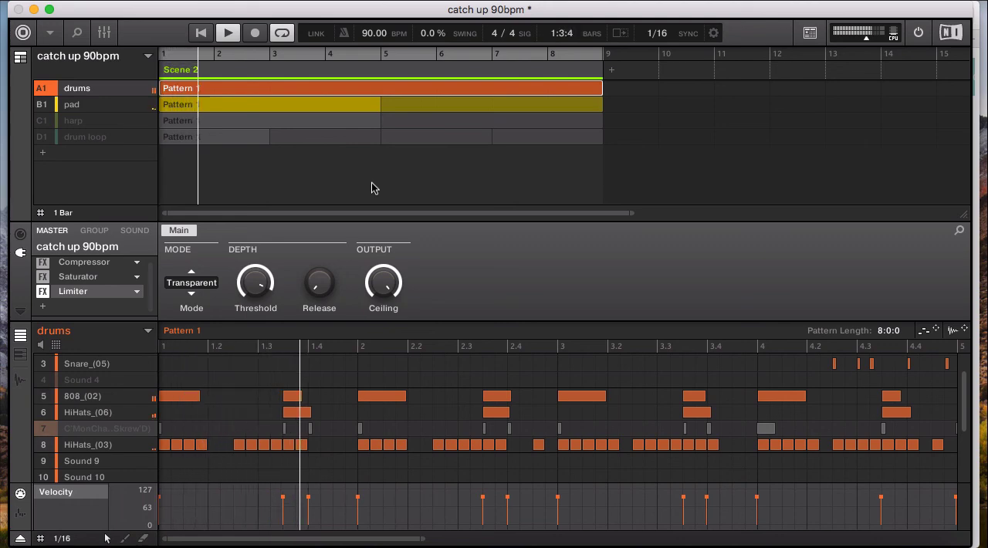
left_click(45, 430)
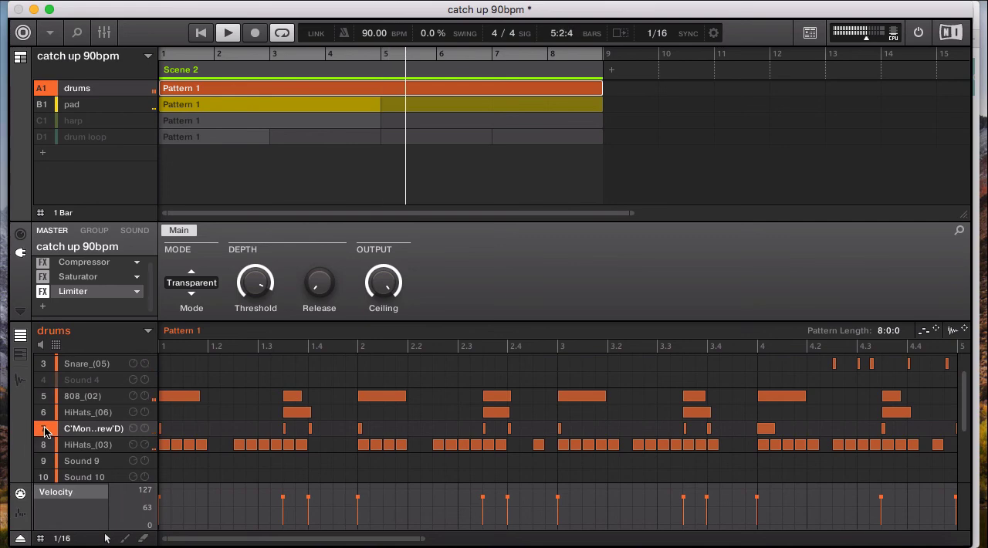
left_click(45, 430)
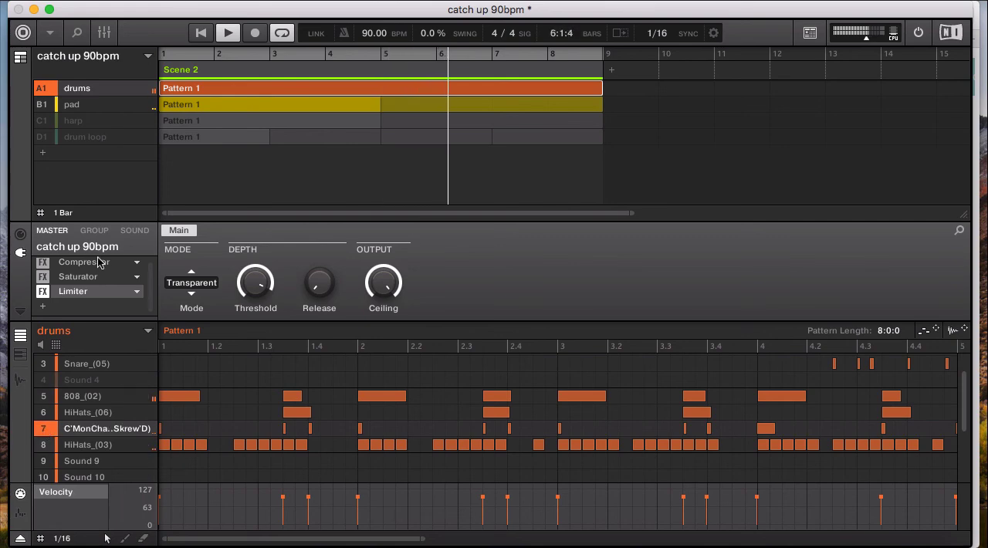
During playback, unmute the harp while dropping out the drums, and bring in the drum loop followed by the drums
left_click(42, 123)
left_click(42, 91)
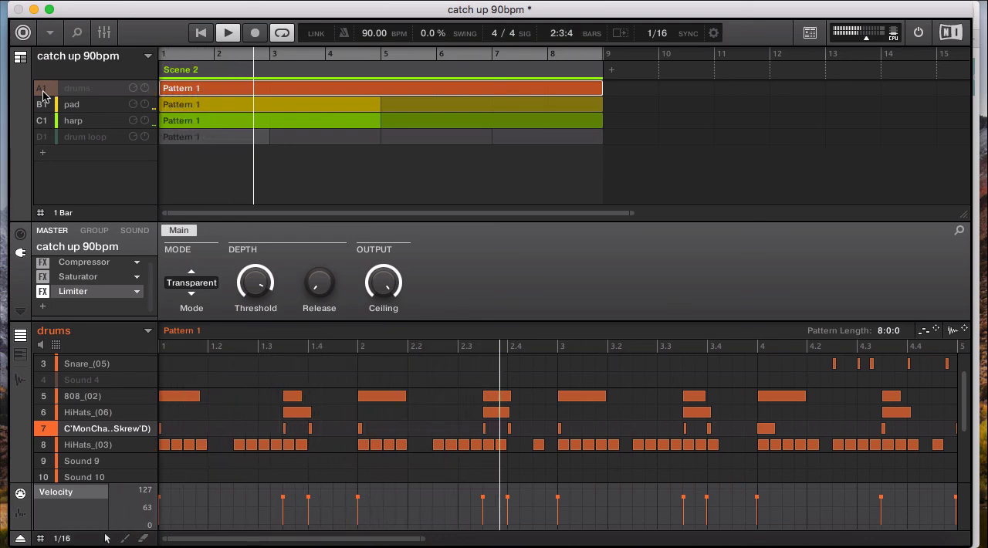
left_click(42, 142)
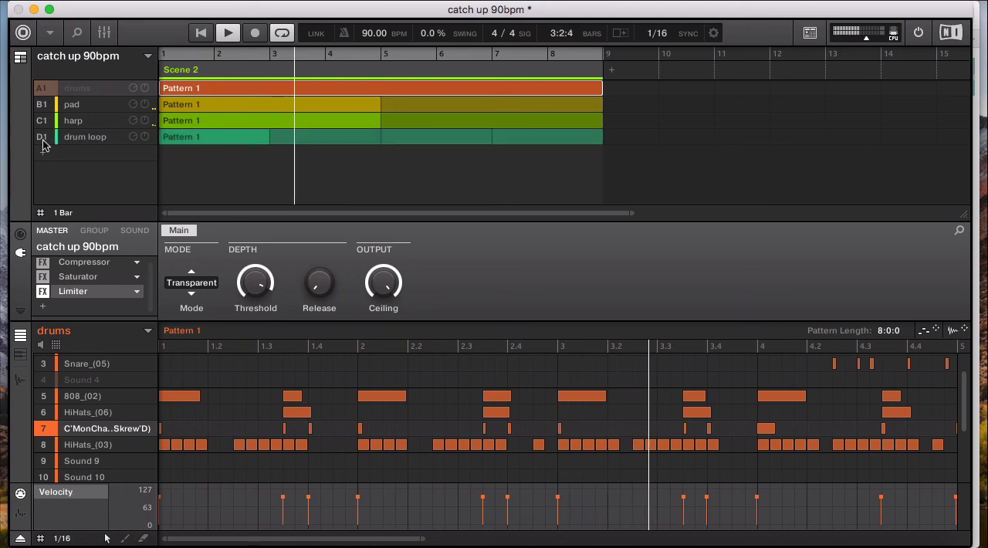
left_click(43, 92)
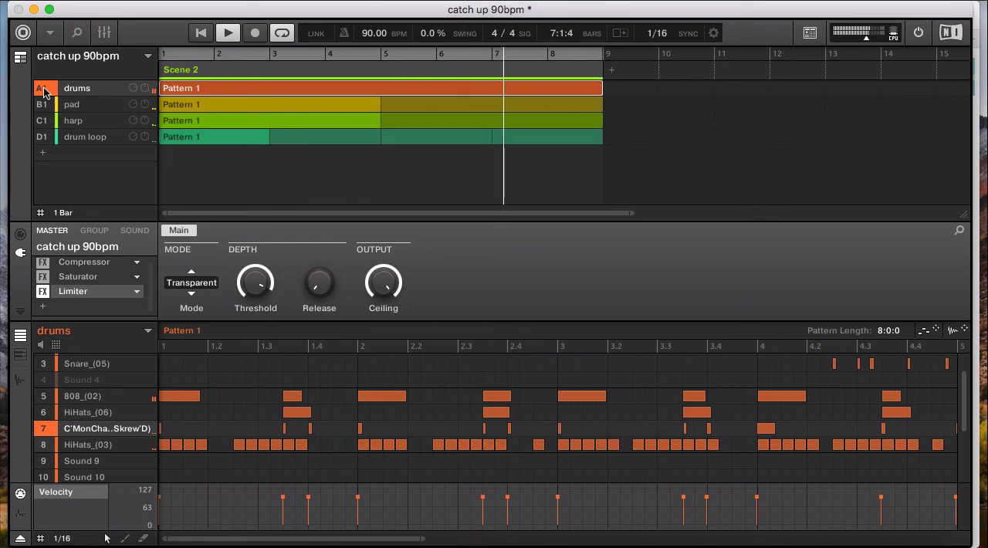
Show sound 7's Sampler settings, mute that sound and the harp group during playback, and stop back at bar 1
left_click(138, 230)
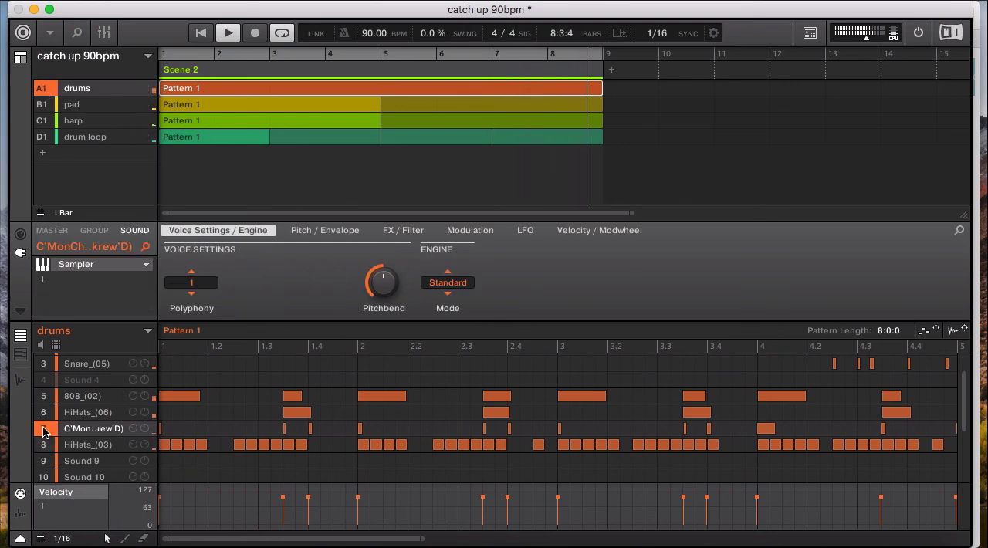
left_click(44, 430)
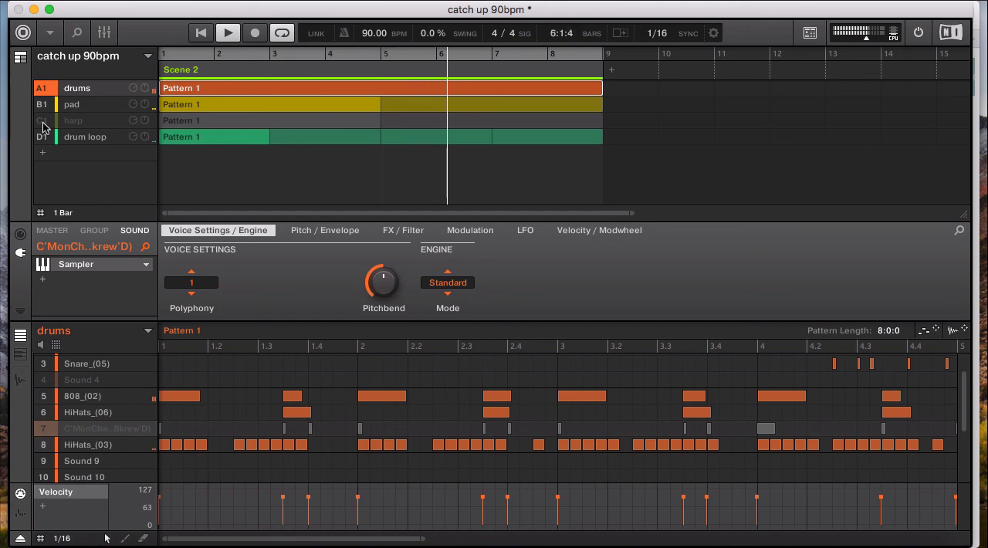
key("space")
key("Left")
key("Left")
key("Left")
key("Left")
key("Left")
key("Left")
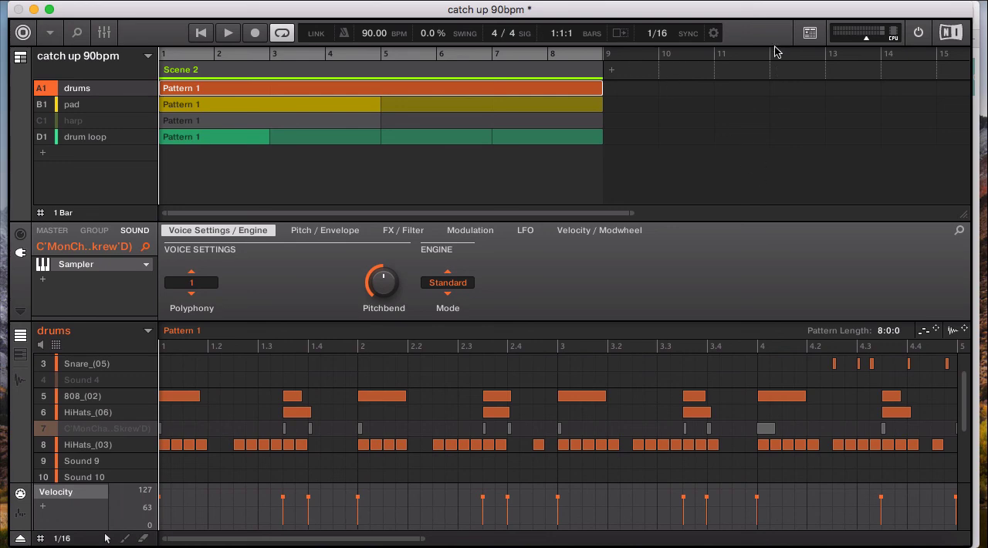
left_click(758, 1)
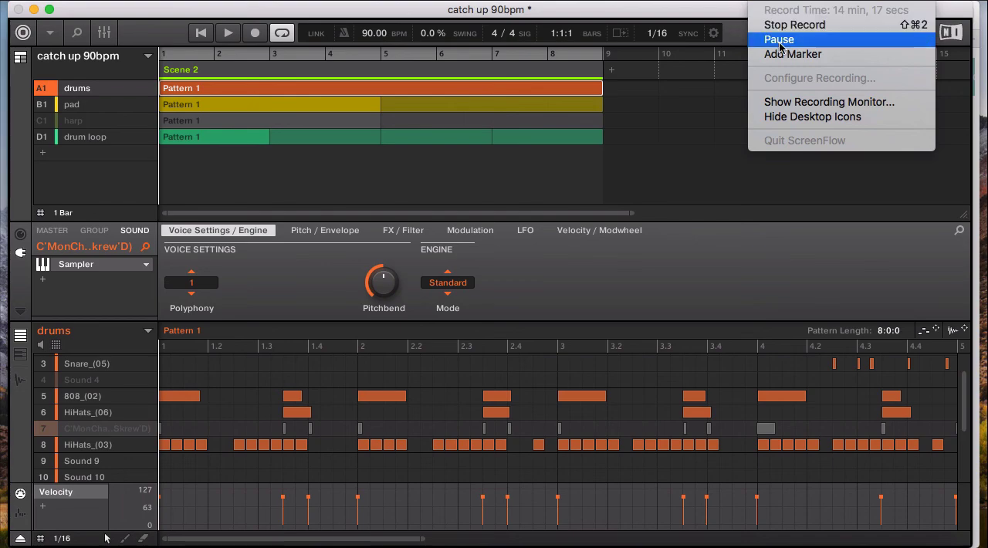